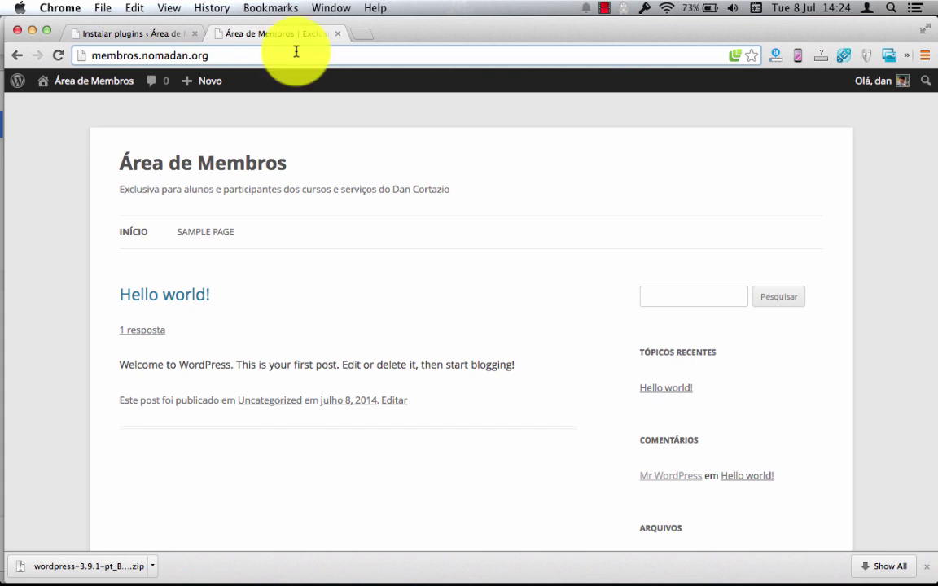
Switch to the site's WordPress admin and view the list of installed plugins.
click(163, 33)
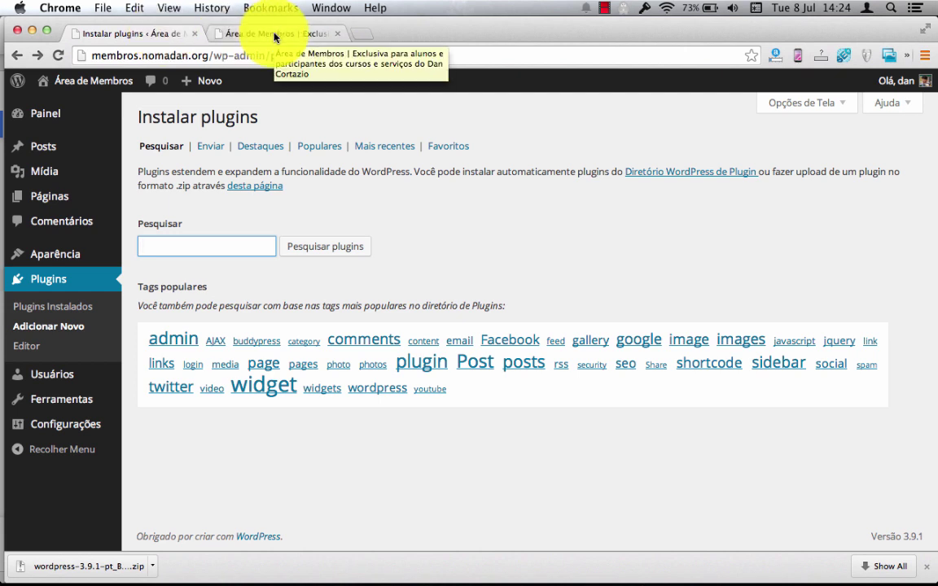
click(313, 168)
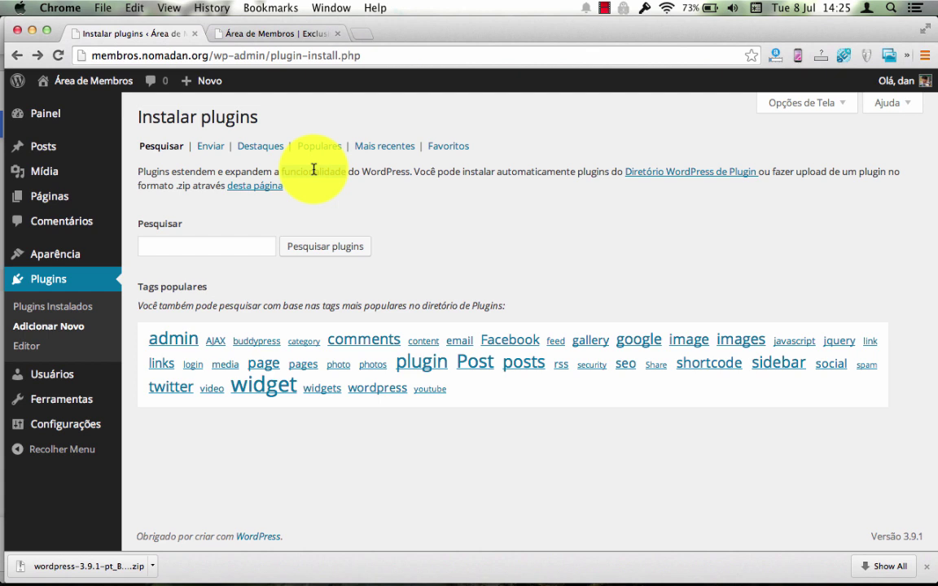
double_click(313, 170)
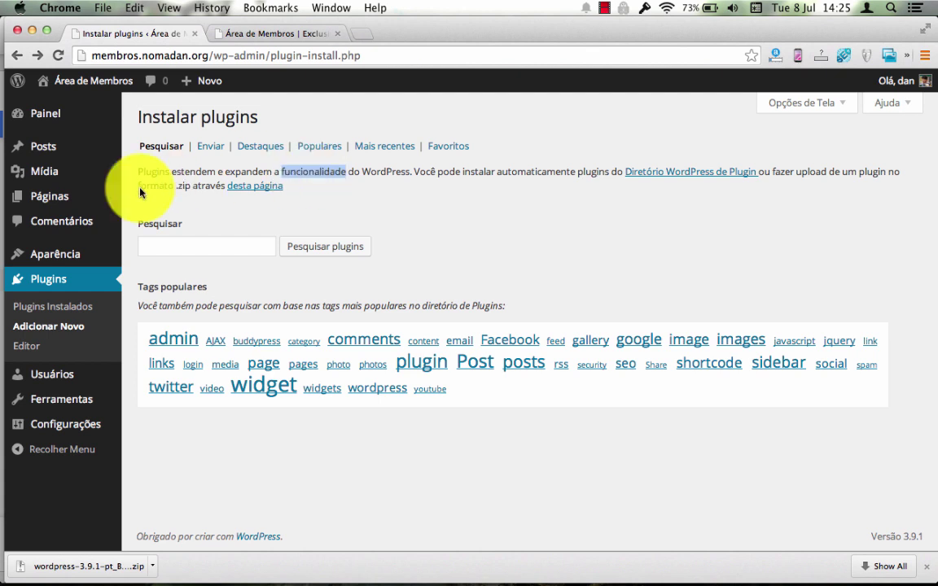
click(209, 246)
click(36, 307)
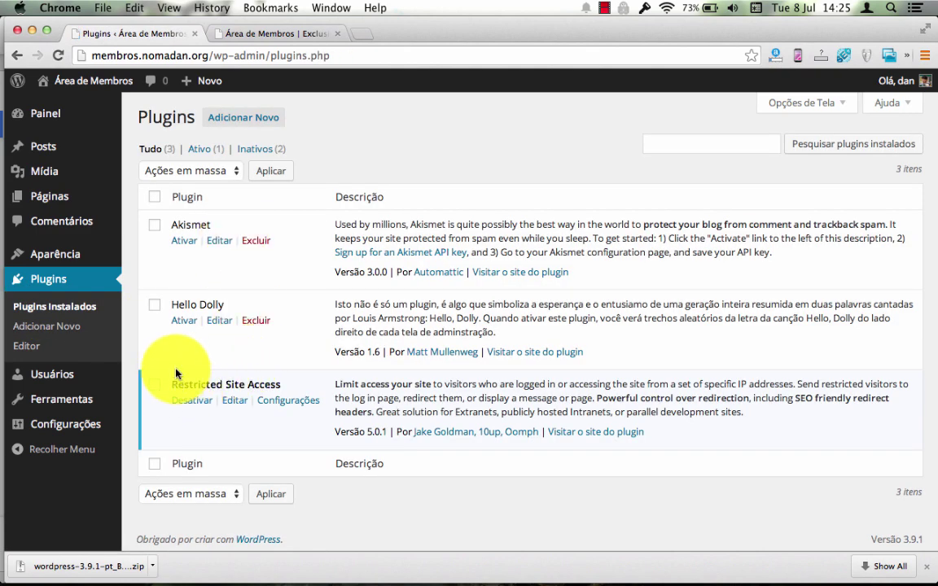
Search the directory of new plugins for "Redirect After Login".
click(73, 327)
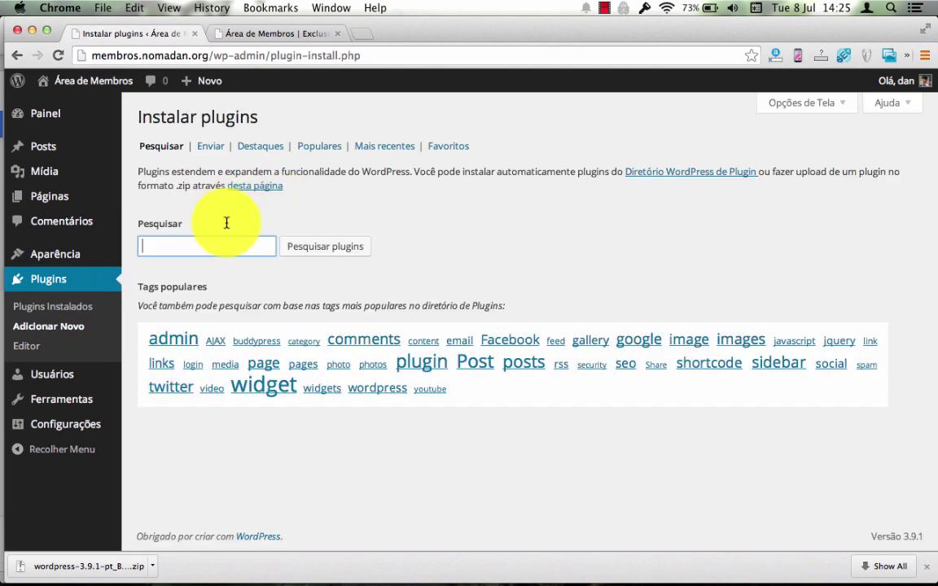
text(redi)
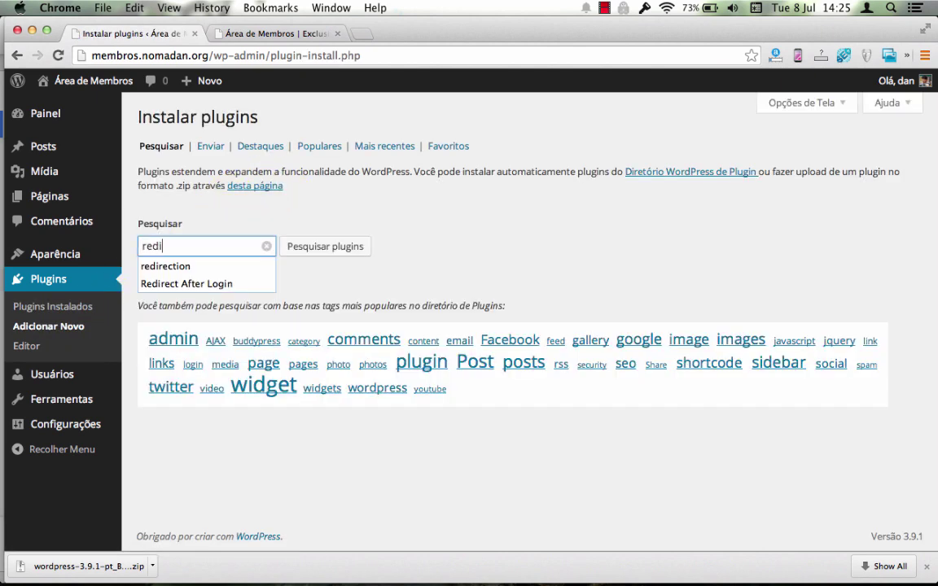
key(Down)
key(Down)
key(Return)
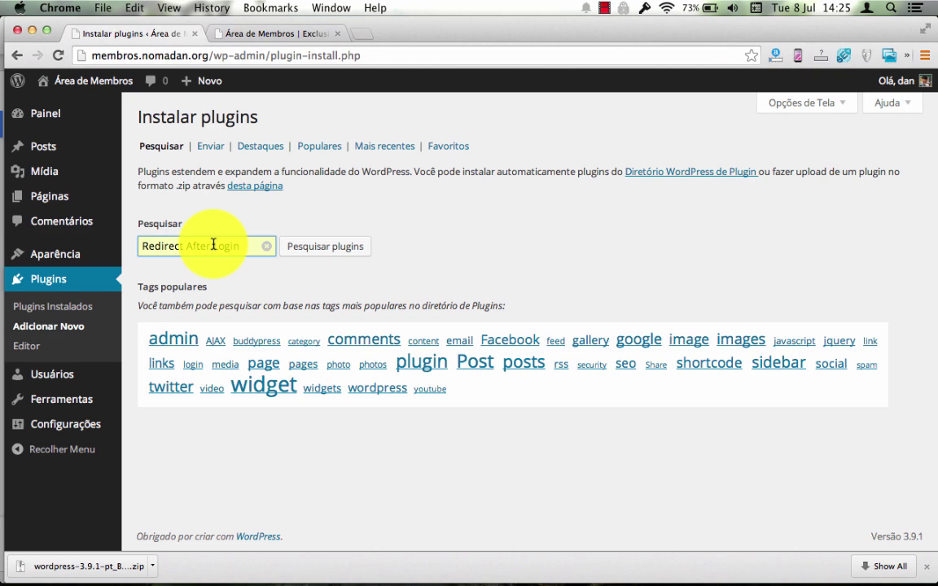
click(310, 247)
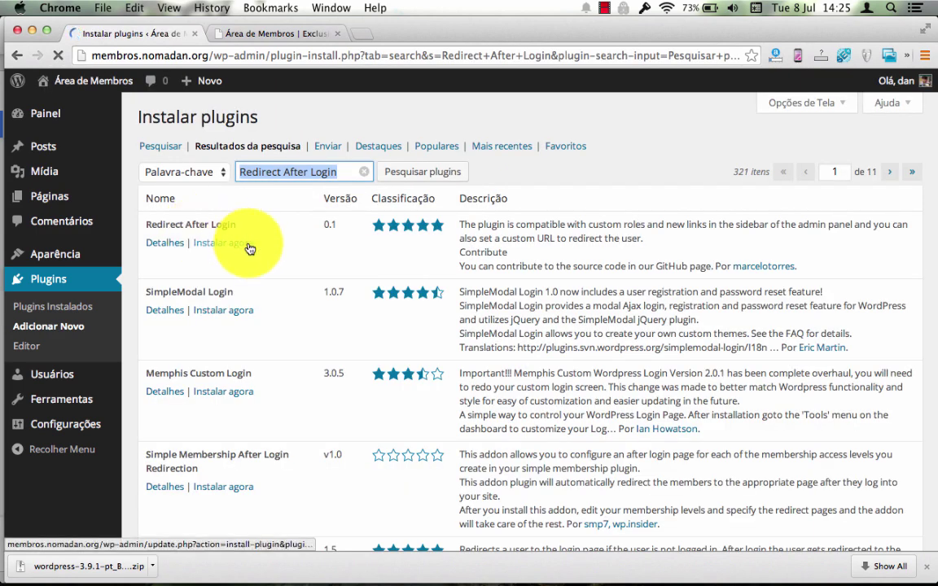
Install the Redirect After Login plugin, confirm the installation and activate it.
click(250, 248)
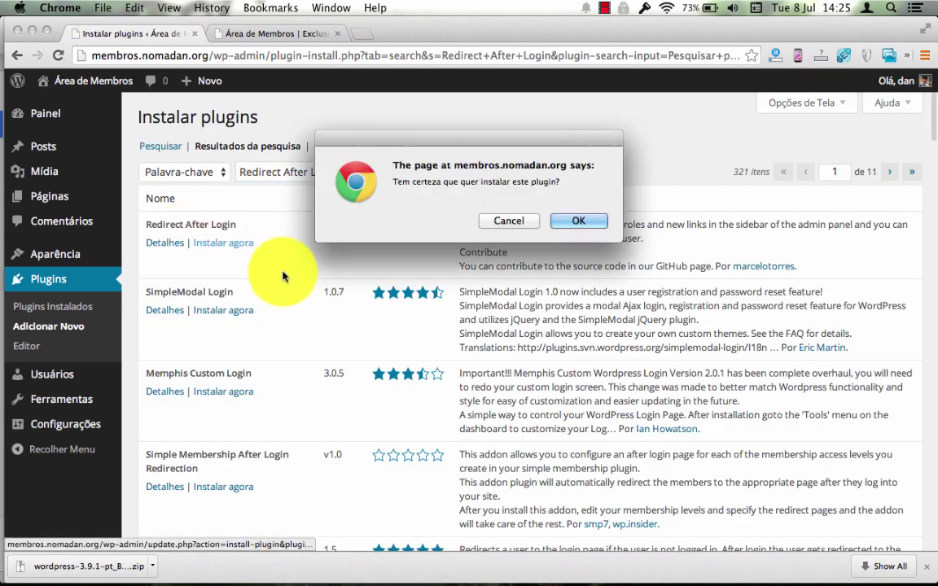
click(590, 217)
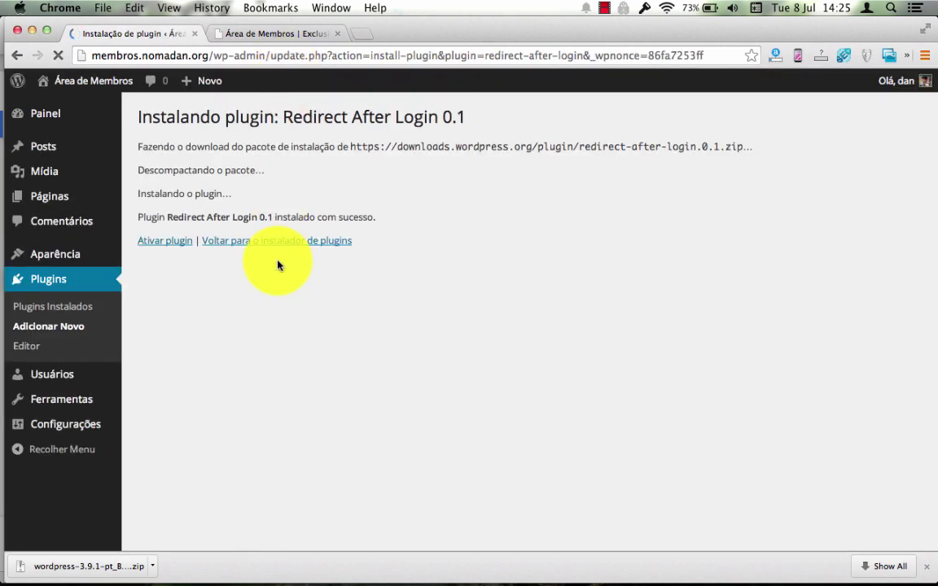
click(163, 241)
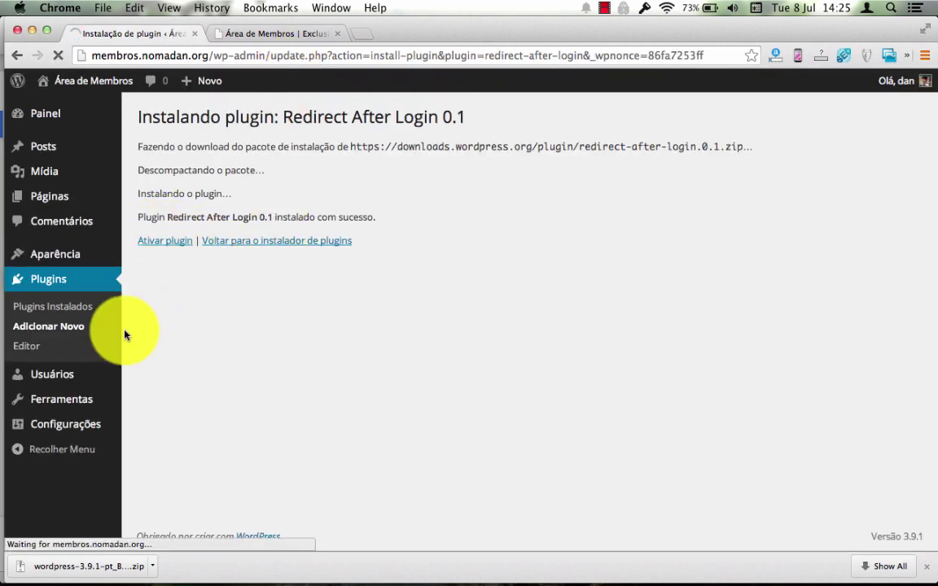
Open the settings page of the Redirect After Login plugin.
mouse_move(79, 434)
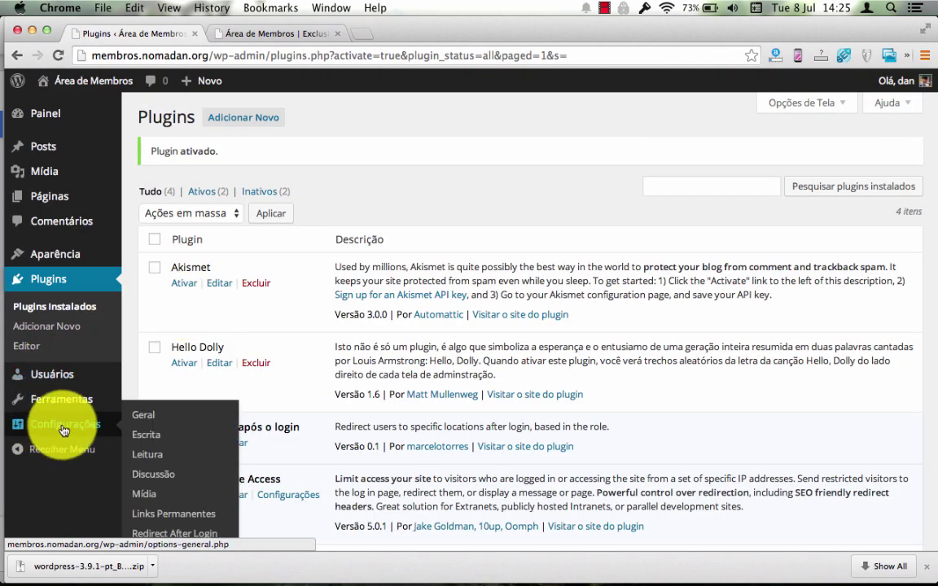
scroll(154, 453, down, 1)
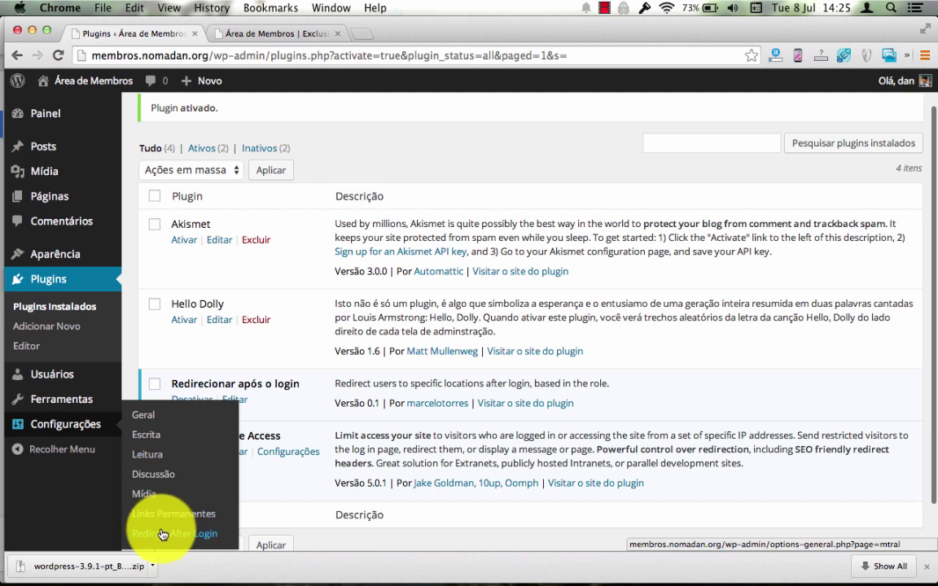
click(165, 535)
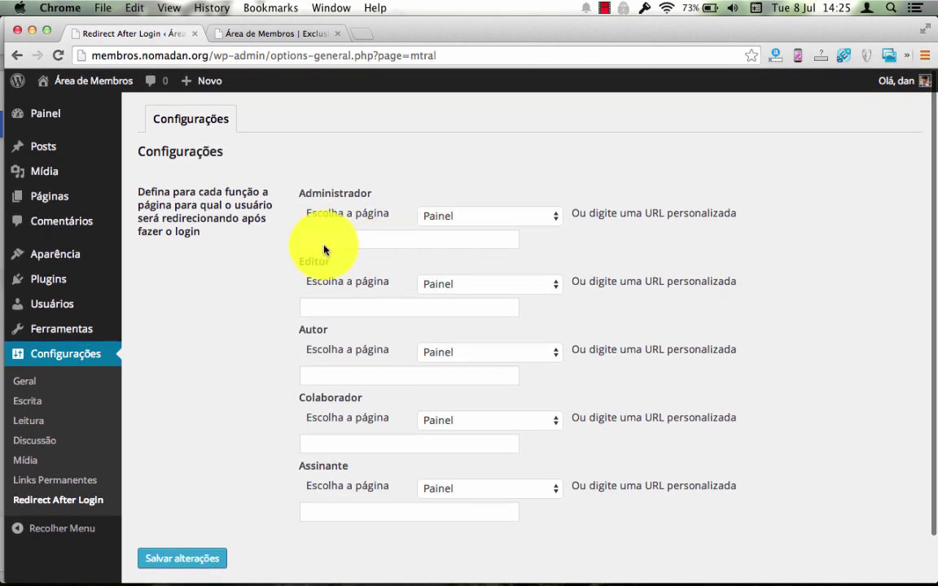
Set the custom redirect URL of the Assinante role to "/" and save the changes.
scroll(323, 250, down, 2)
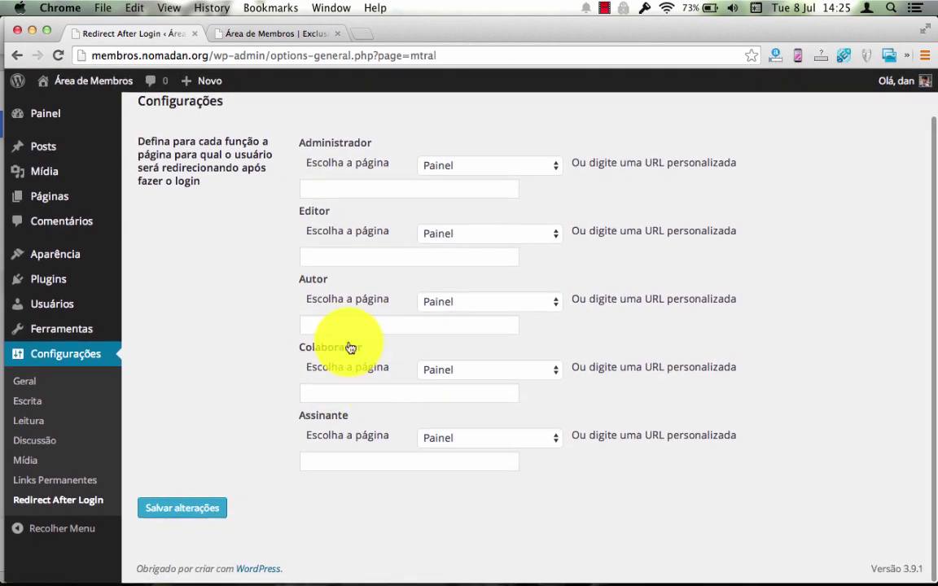
click(502, 440)
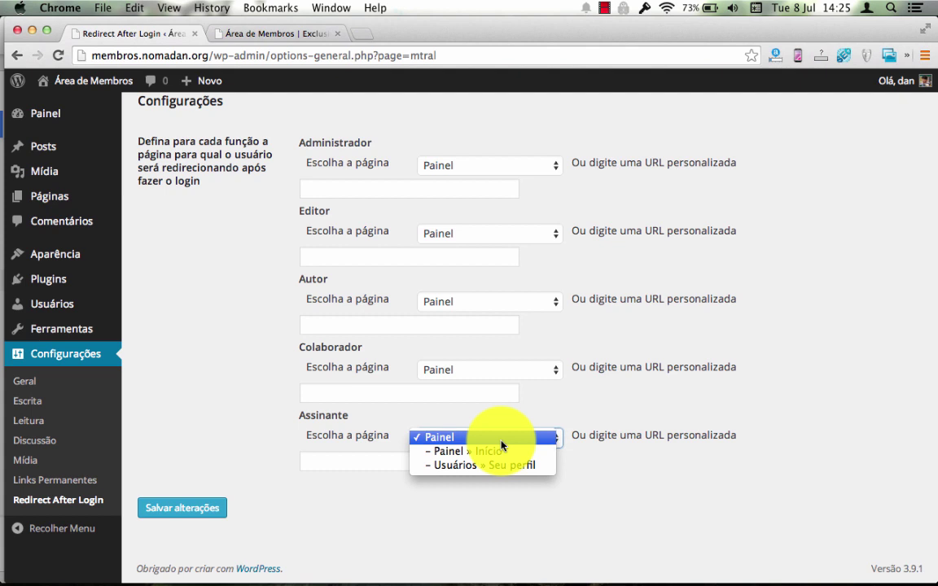
click(502, 444)
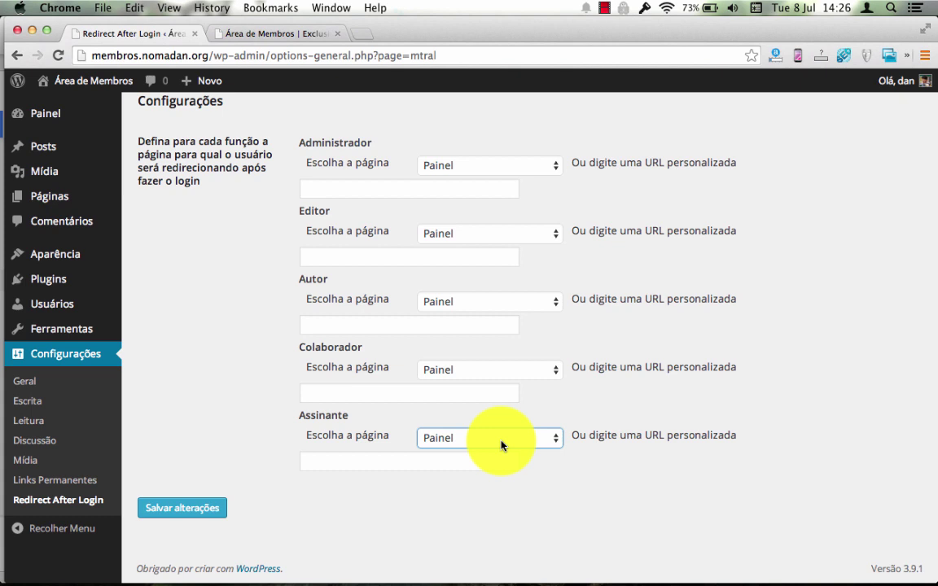
click(501, 445)
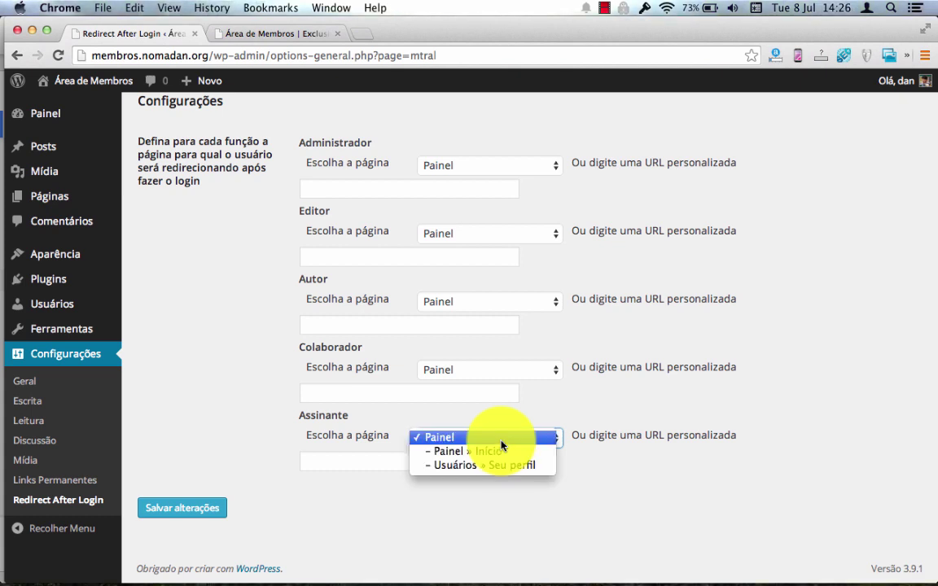
click(398, 456)
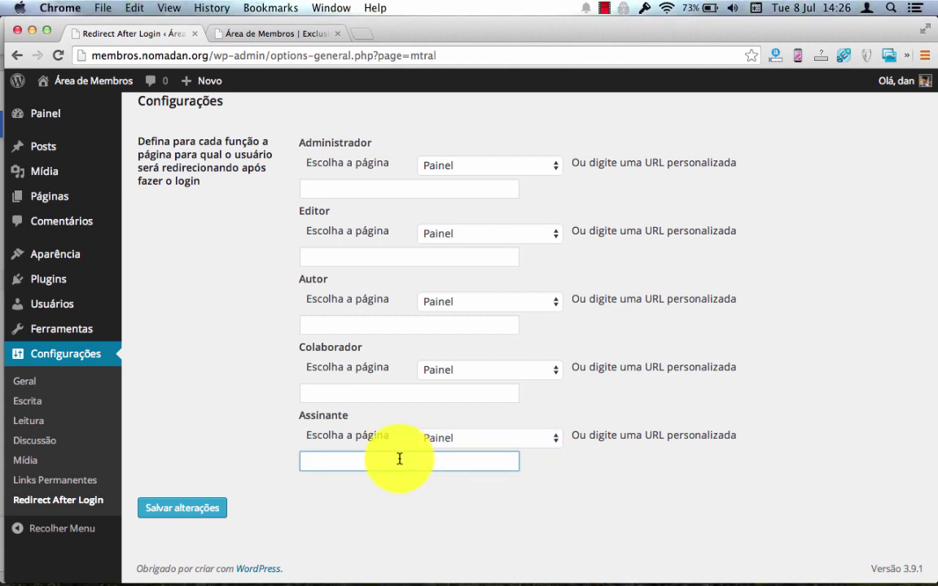
text(/)
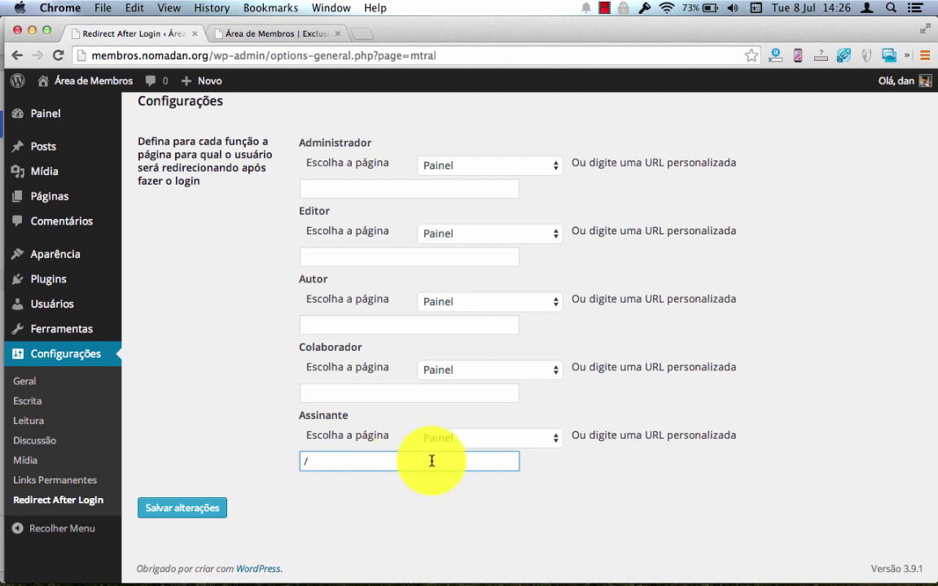
drag(433, 463, 242, 480)
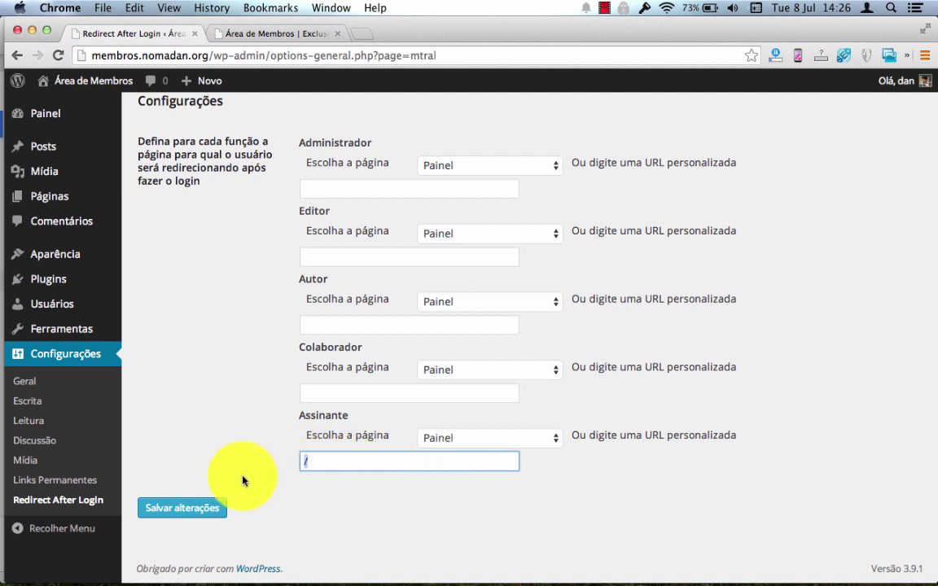
click(189, 509)
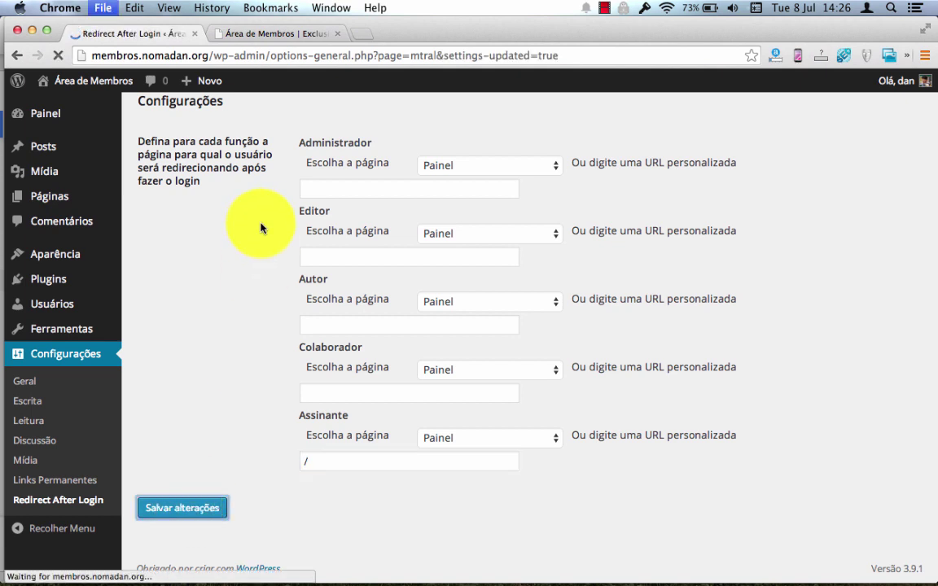
Load membros.nomadan.org in a new incognito window.
key(super+shift+n)
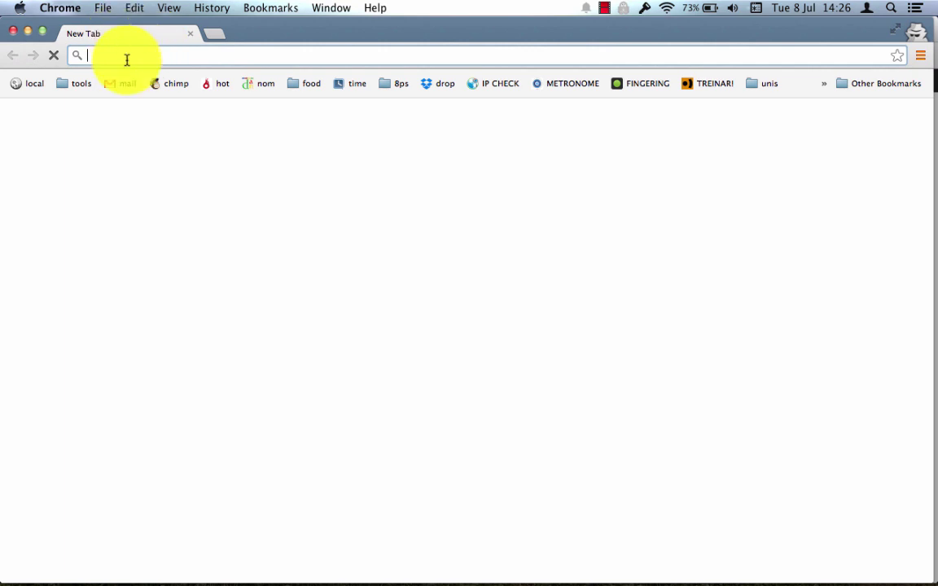
text(congresso.nomadan.org)
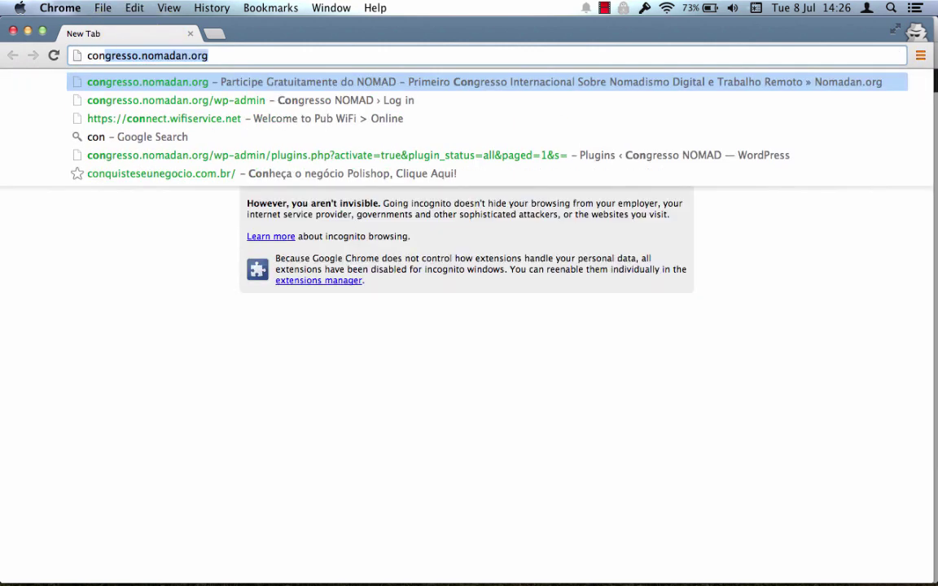
double_click(107, 56)
text(membros)
key(Escape)
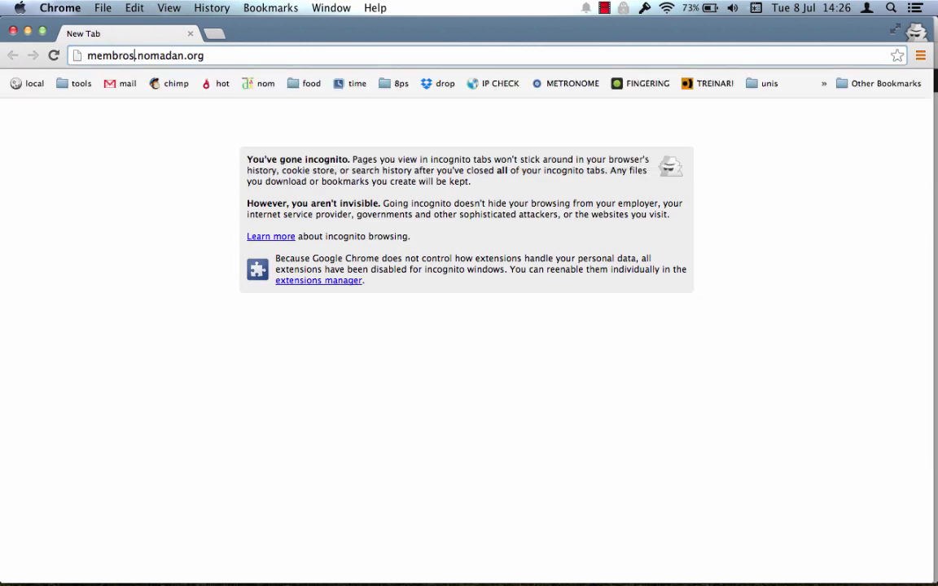
key(Return)
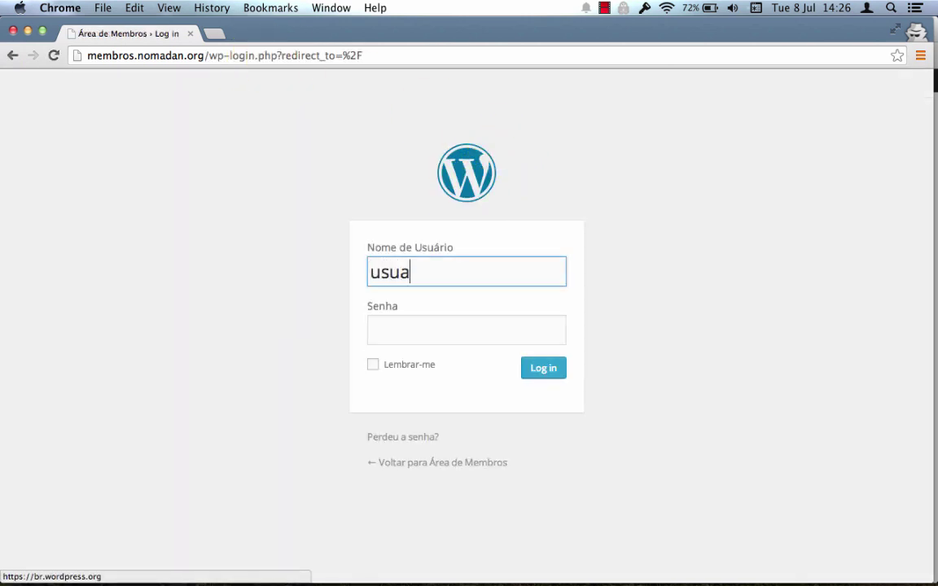
Log in to the members area with the test account's username and password.
text(io)
key(Tab)
key(Return)
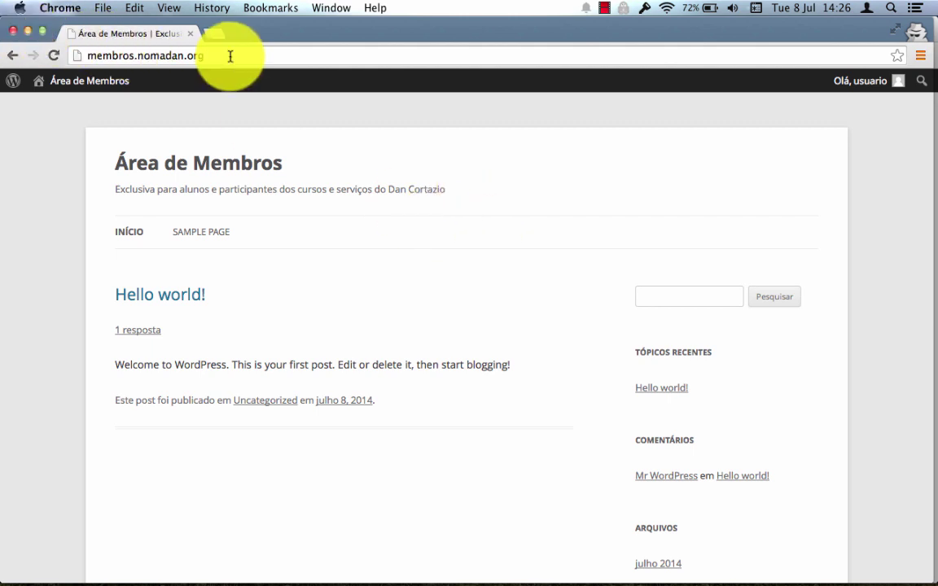
Enter membros.nomadan.org/bem-vindo as an example address without loading it, and close the incognito window.
text(/bemv)
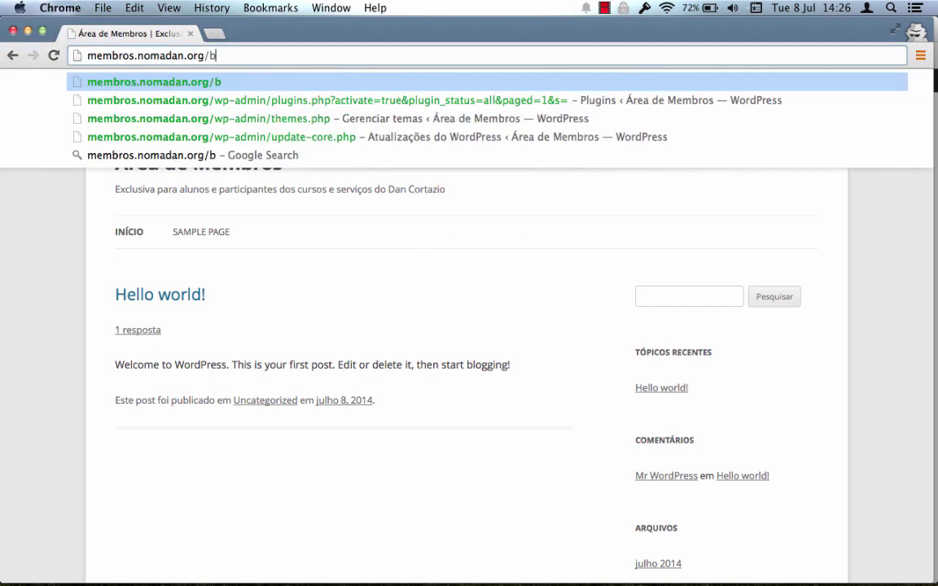
key(BackSpace)
text(-ving)
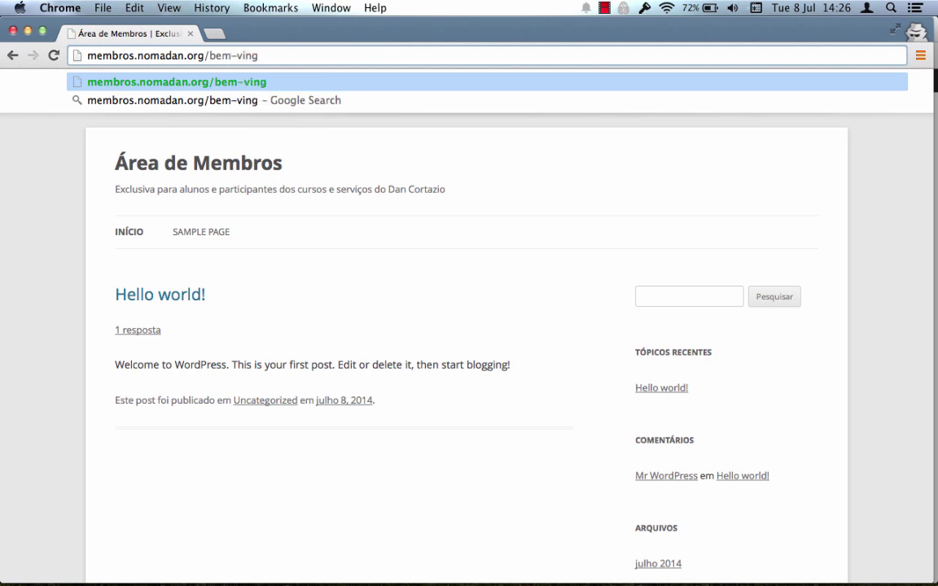
key(BackSpace)
text(do)
key(super+a)
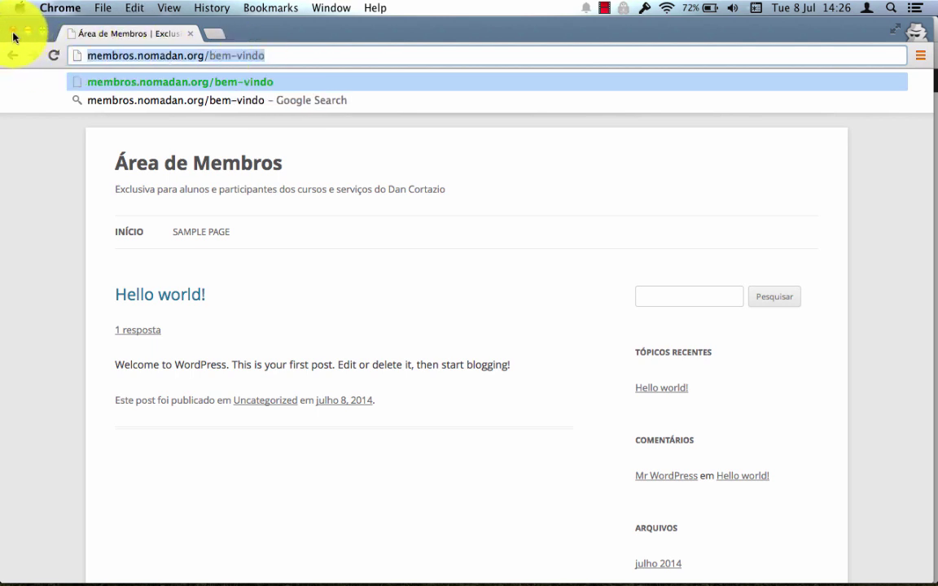
click(12, 33)
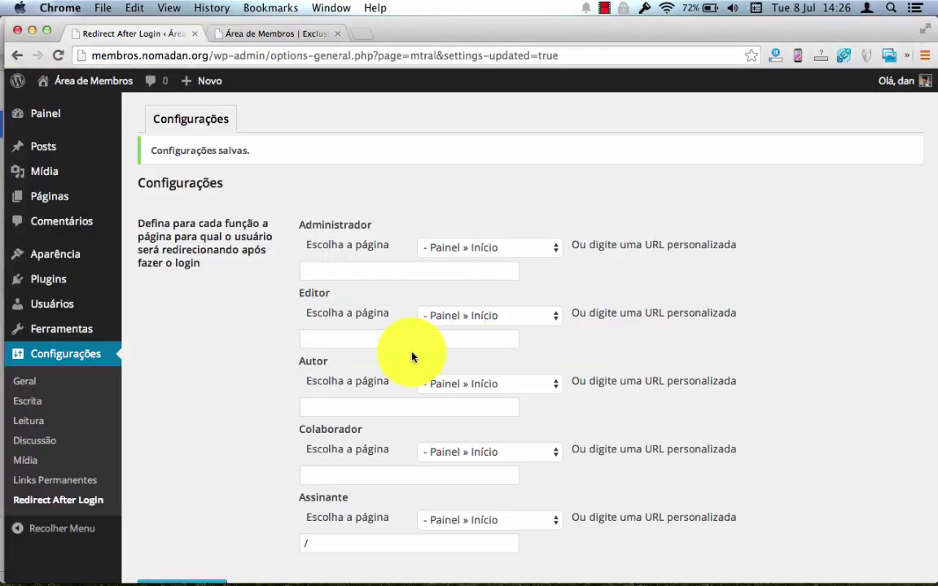
Set the Assinante role's custom redirect URL to /bem-vindo, open the permalink settings in a separate tab, and save the redirect changes.
scroll(369, 316, down, 2)
click(328, 460)
text(/bem-)
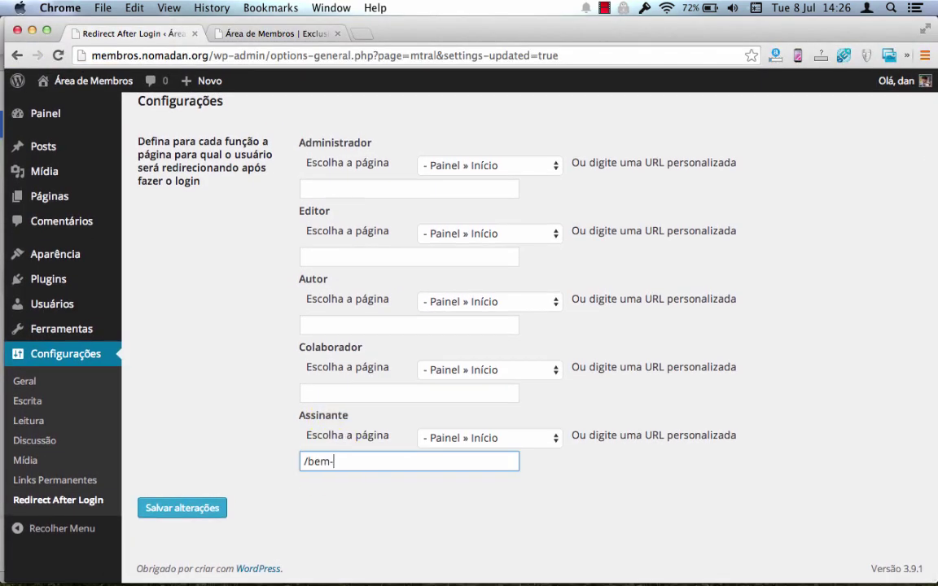
text(ving)
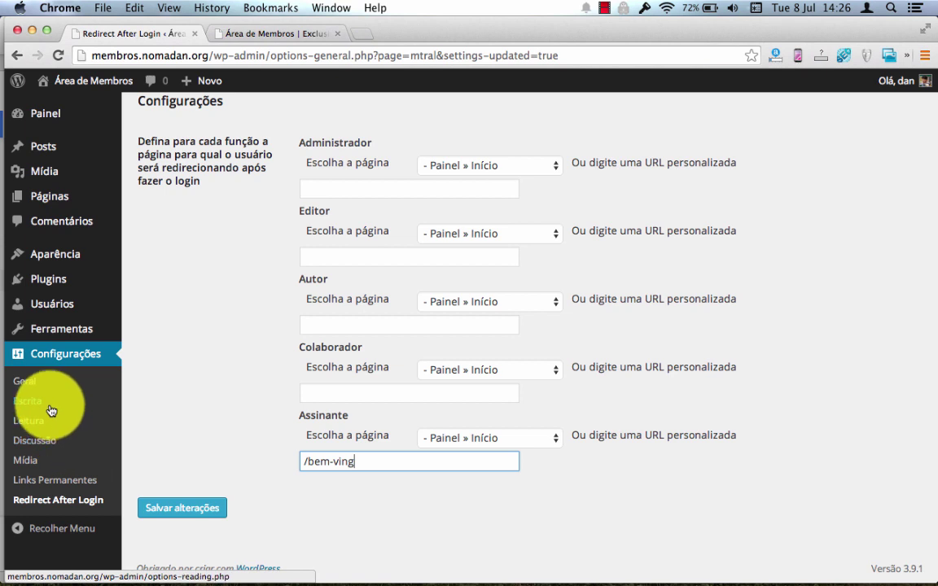
super+click(55, 480)
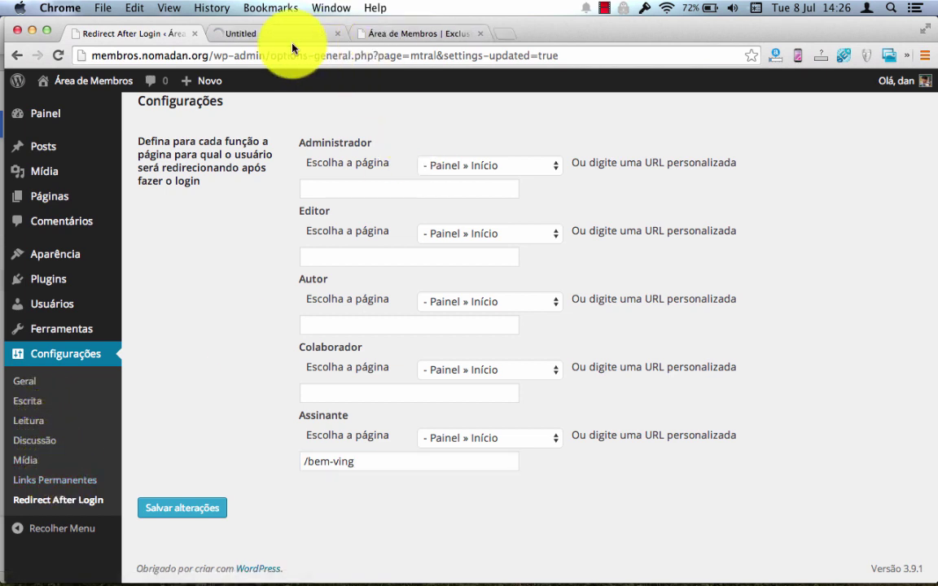
click(380, 464)
key(BackSpace)
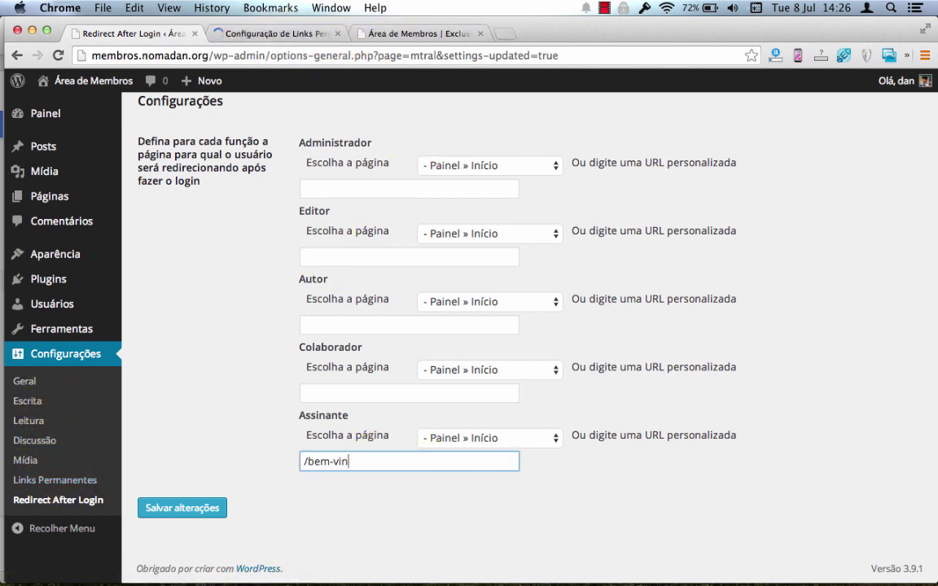
text(do)
click(195, 508)
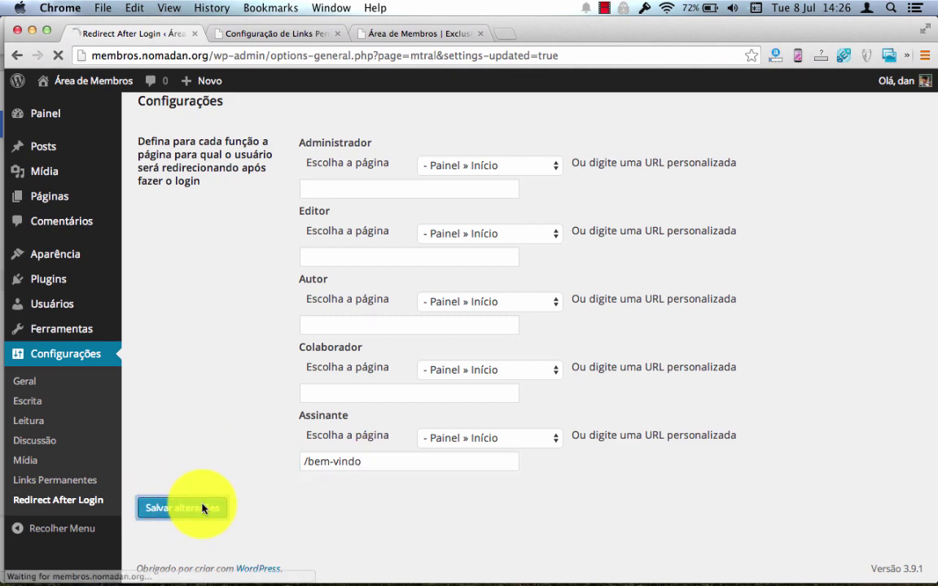
Set the site's permalink structure to Nome do Post (/%postname%/) and save the changes.
click(249, 36)
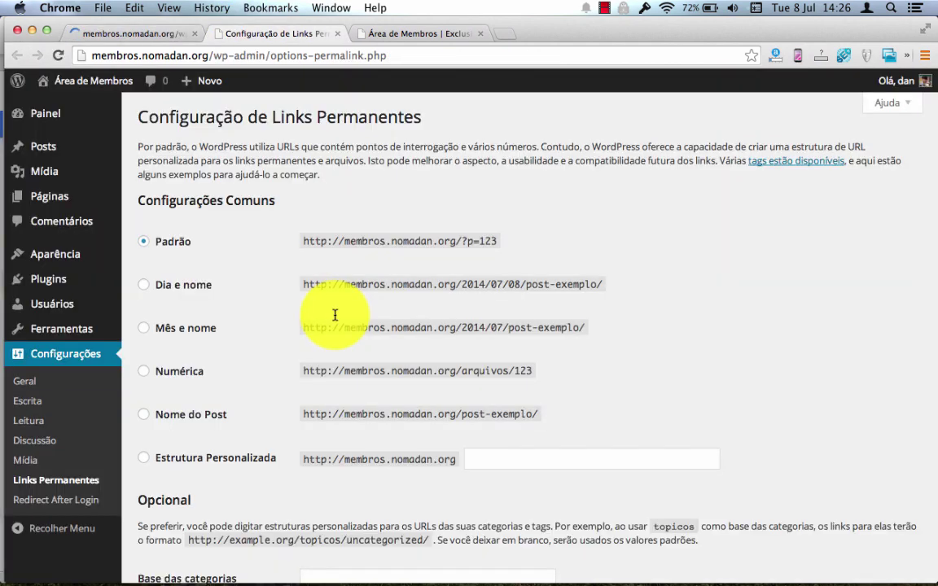
scroll(334, 315, down, 3)
click(179, 295)
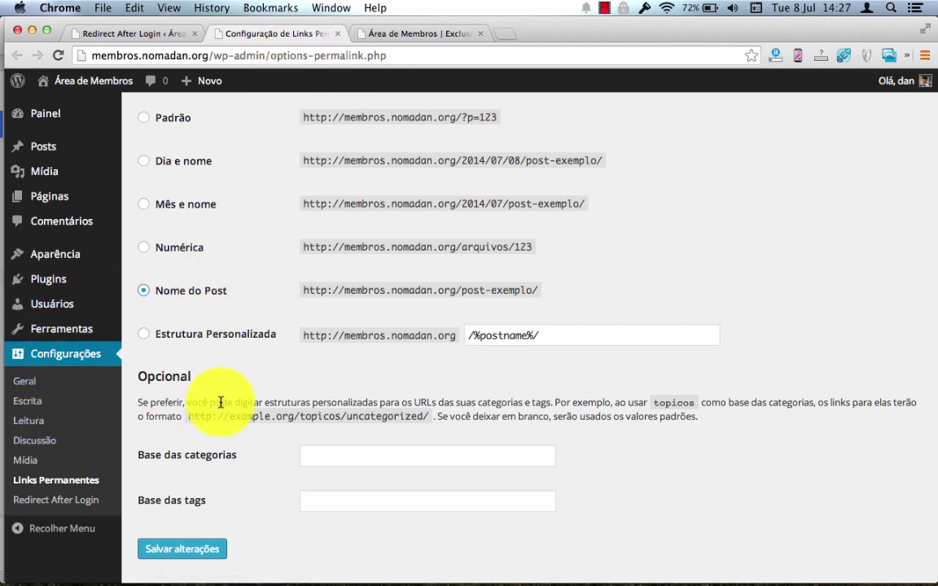
click(203, 338)
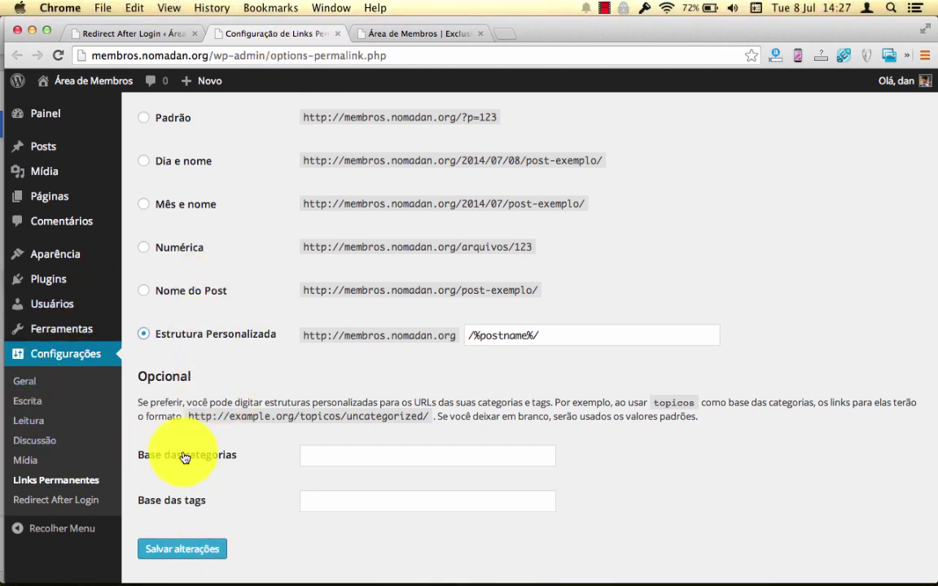
click(187, 554)
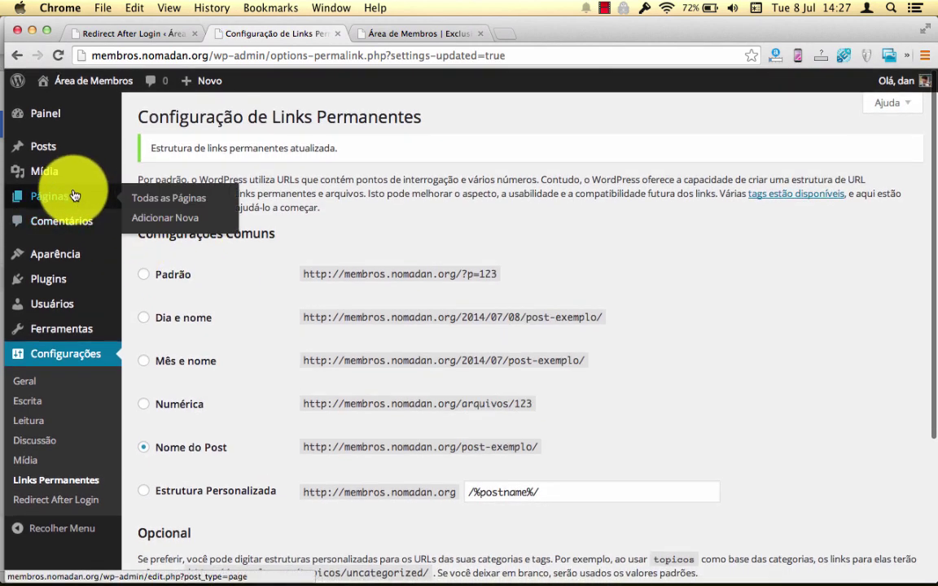
Create and publish a new page titled "Bem Vindo" in its own tab, and open its permalink slug for editing.
super+click(166, 218)
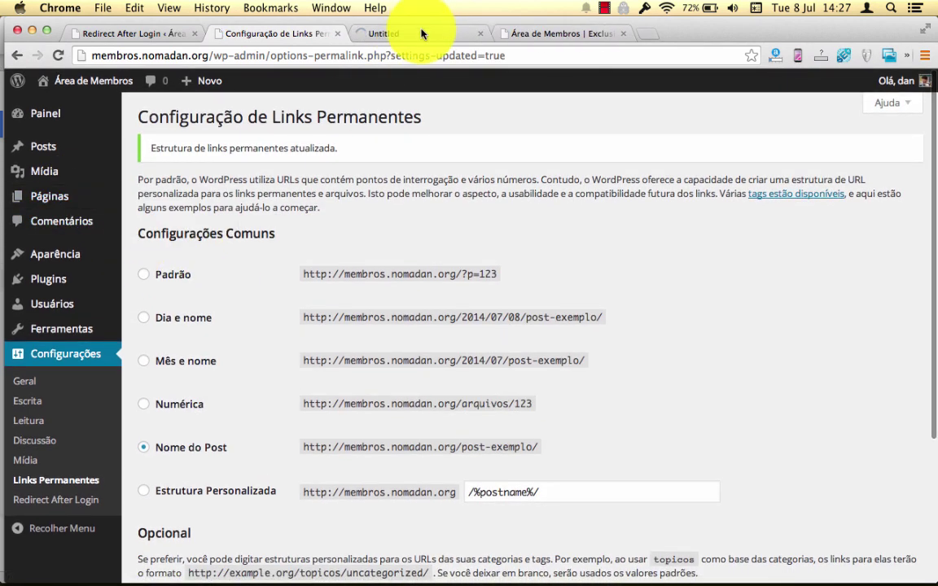
click(418, 33)
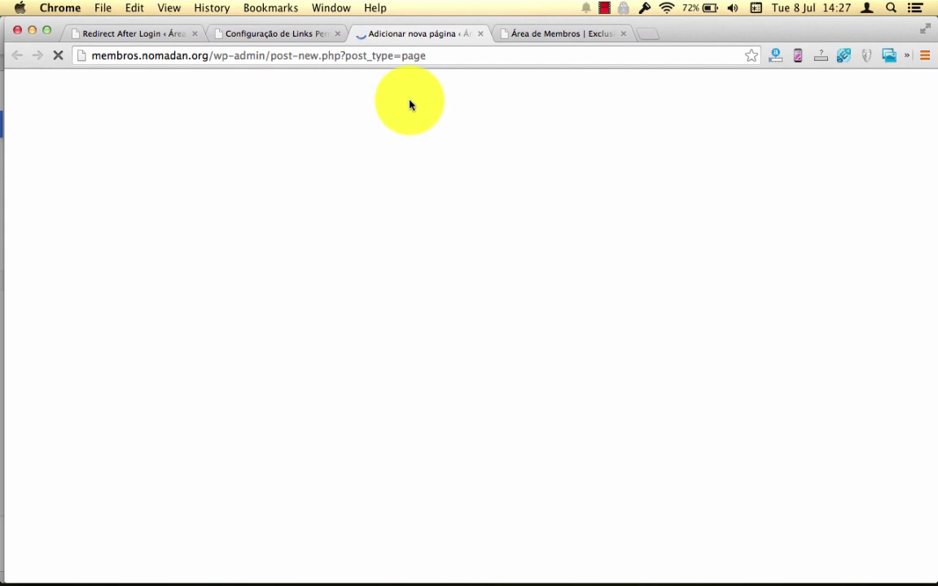
text(Bem)
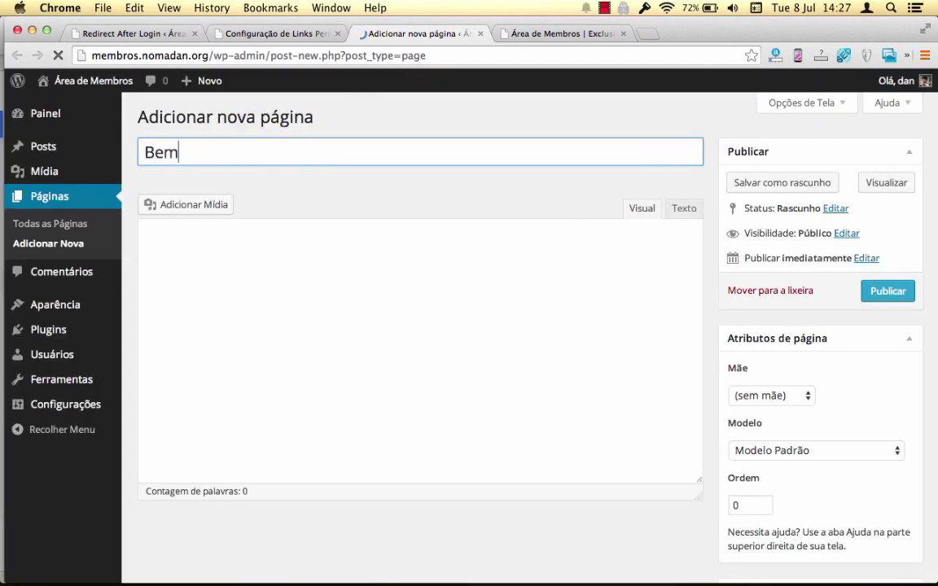
text( Vindo)
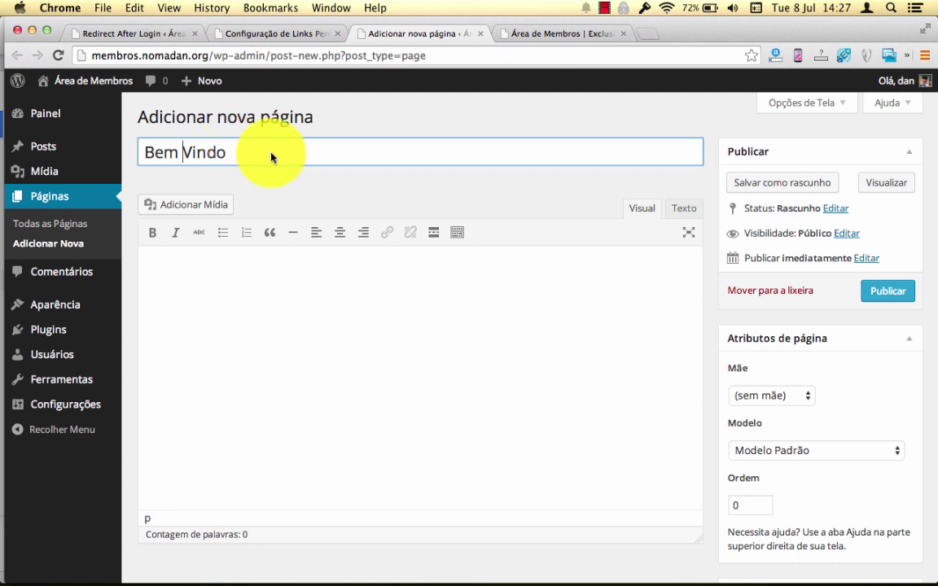
click(885, 293)
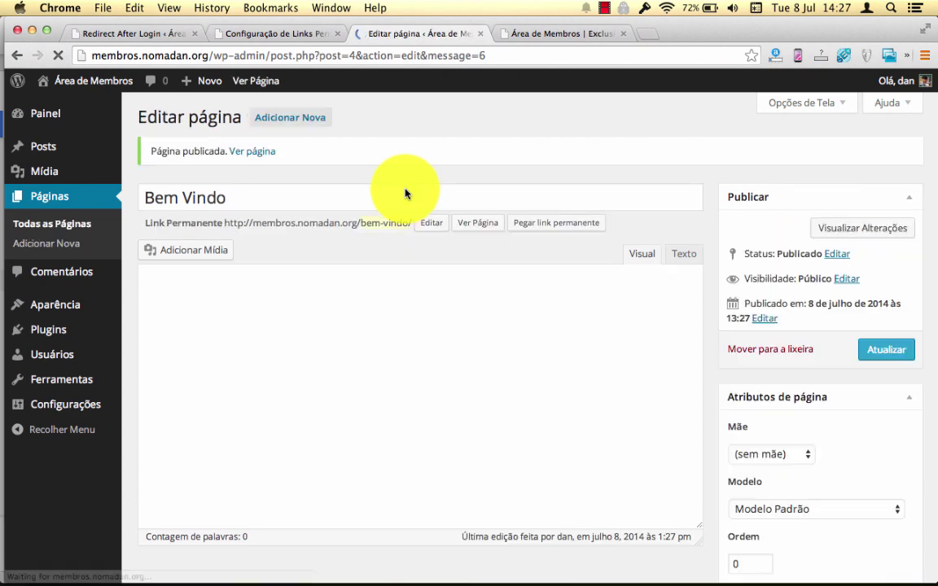
triple_click(379, 223)
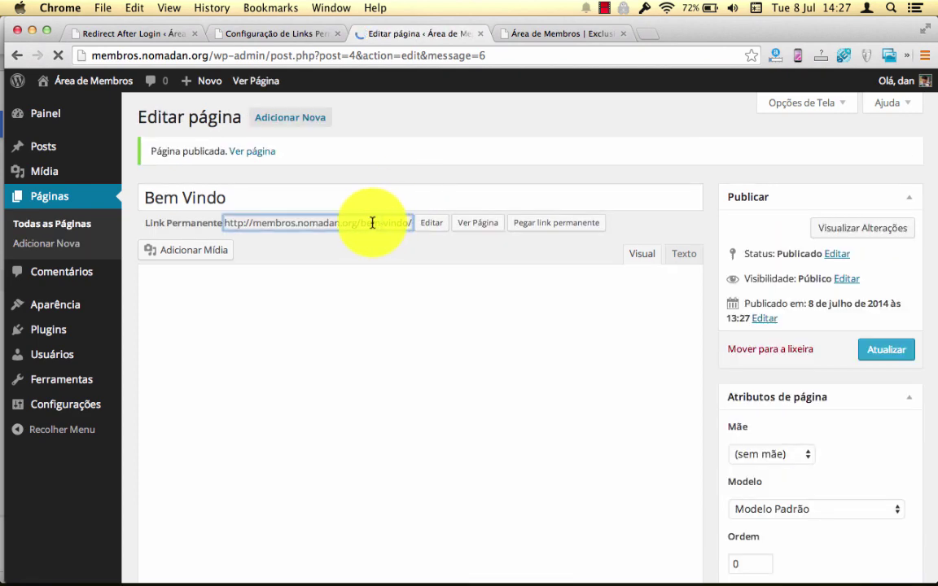
click(372, 223)
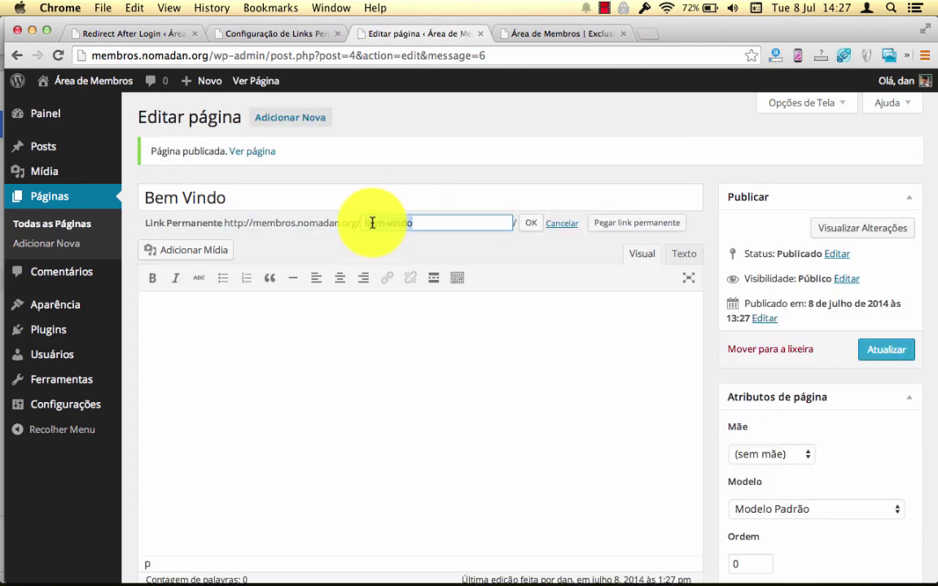
Return to the Redirect After Login settings, set the Assinante custom URL to /bem-vindo/, and save.
click(251, 31)
click(159, 33)
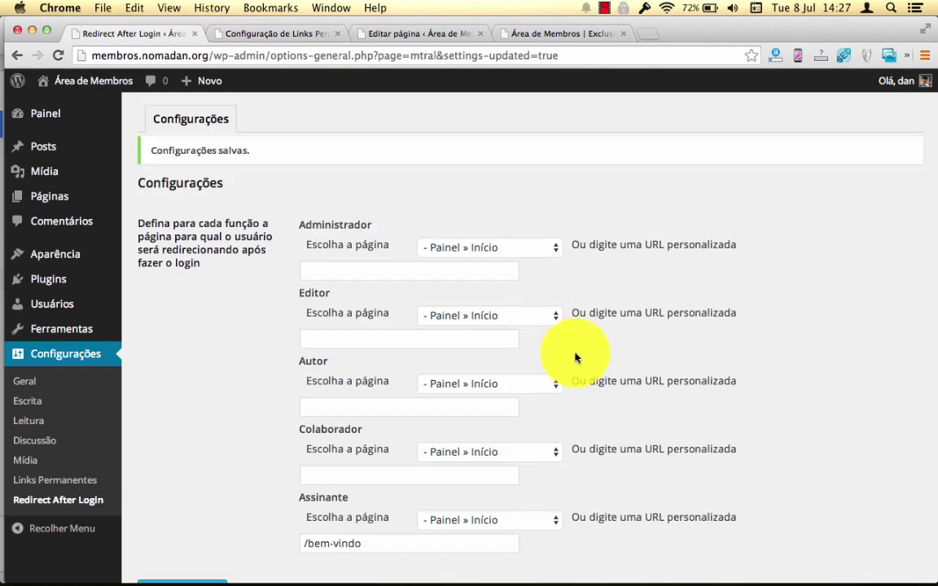
scroll(572, 352, down, 2)
click(408, 461)
text(/)
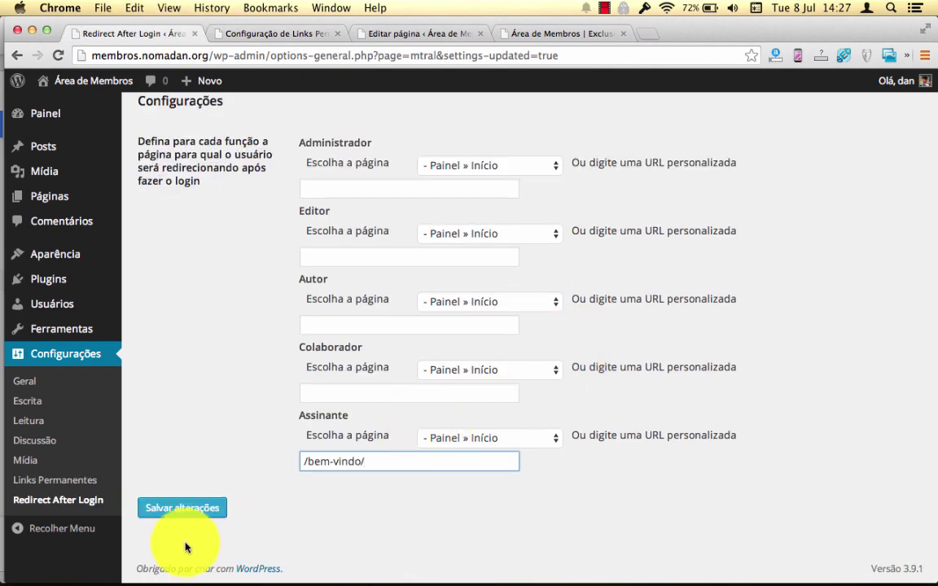
click(198, 507)
Load the membros.nomadan.org members area in a new incognito window to test the redirect.
key(super+shift+n)
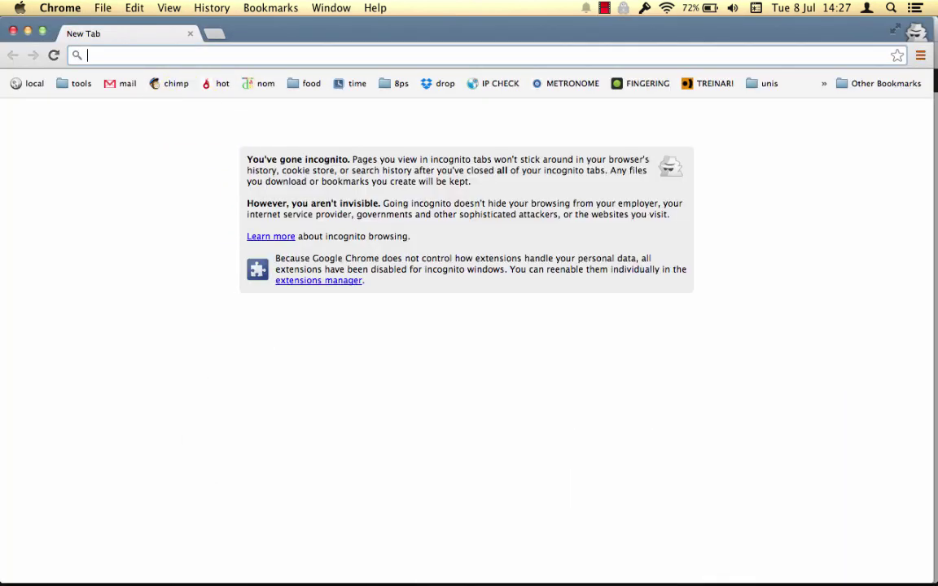
text(membr)
key(Right)
key(Return)
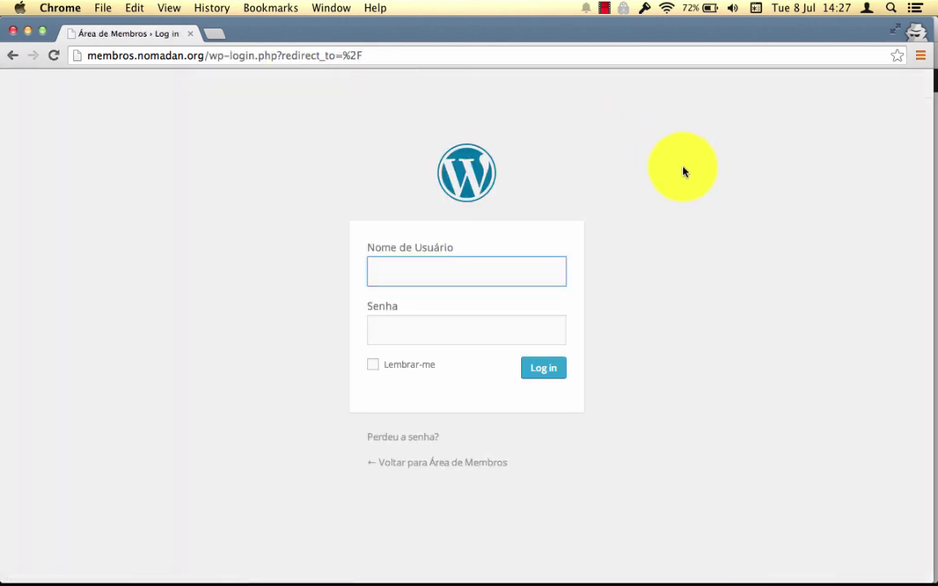
Log in with the test account's username and password to check the landing page, and close the incognito window.
text(usuario)
key(Tab)
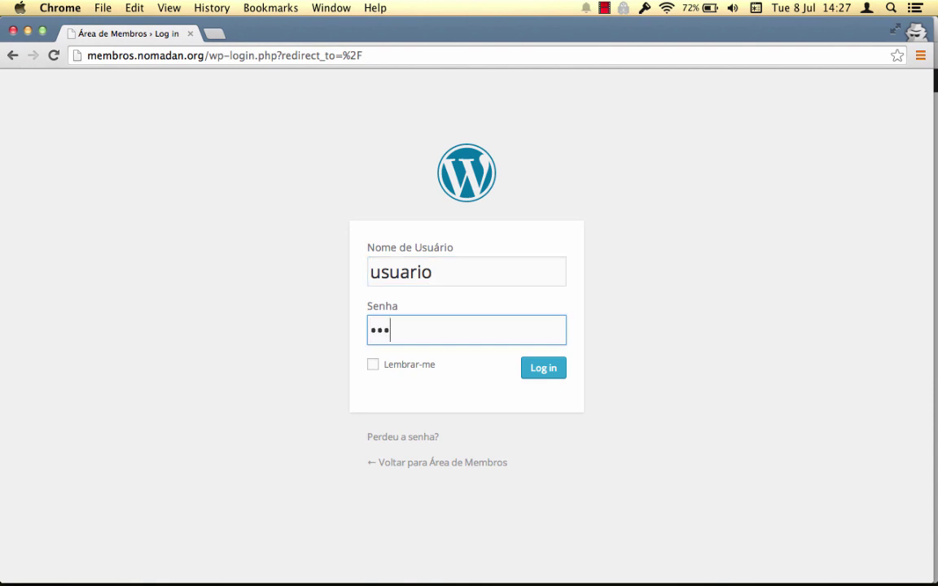
key(Return)
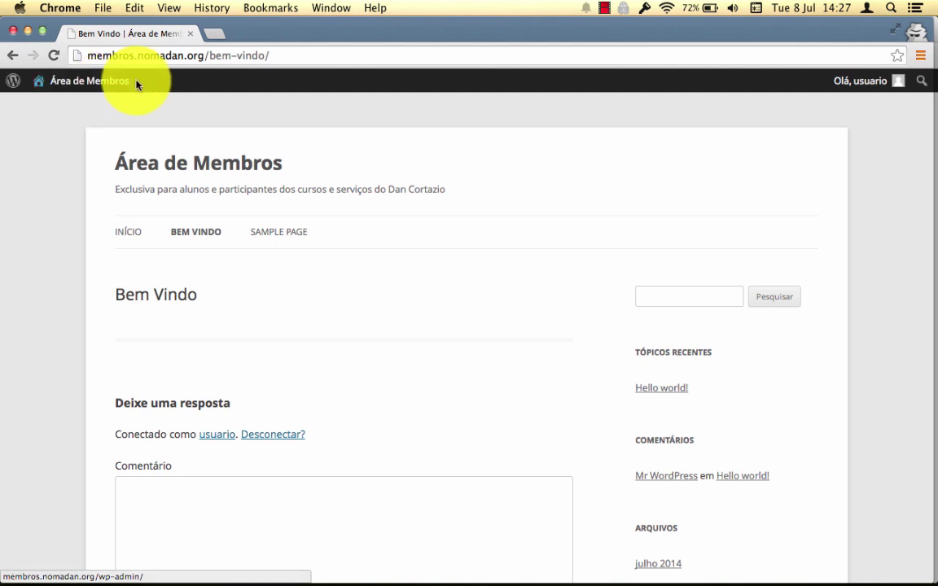
key(super+Tab)
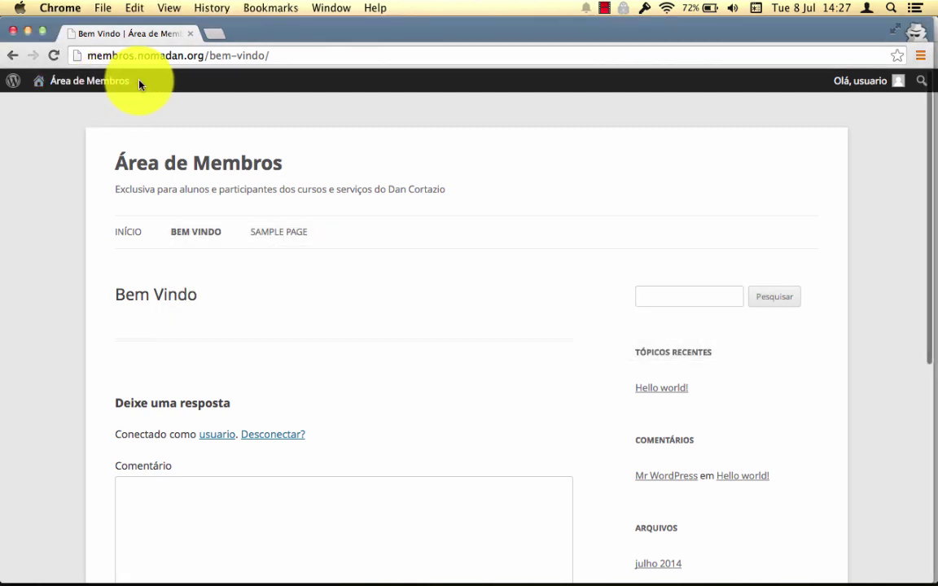
click(17, 31)
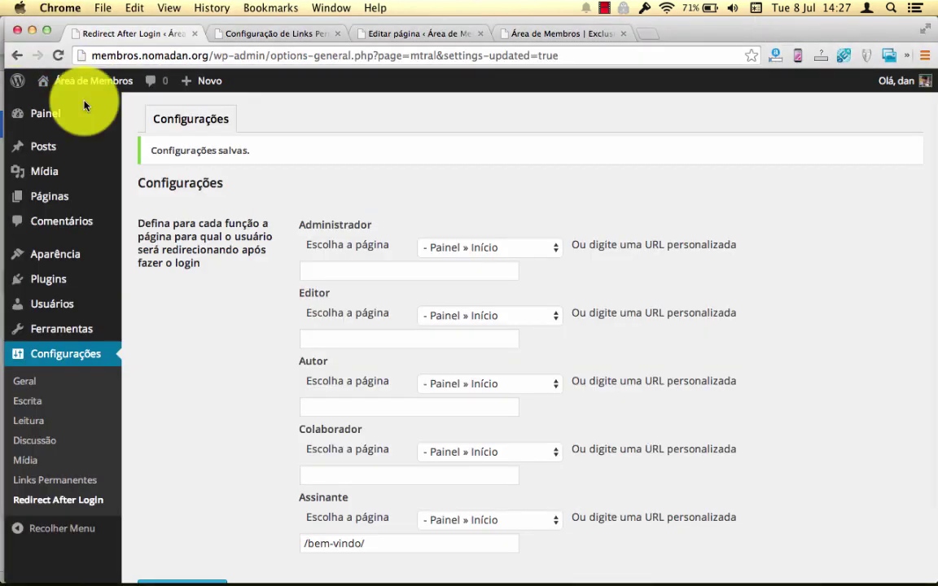
Search the WordPress plugin directory for "remove admin bar".
click(166, 301)
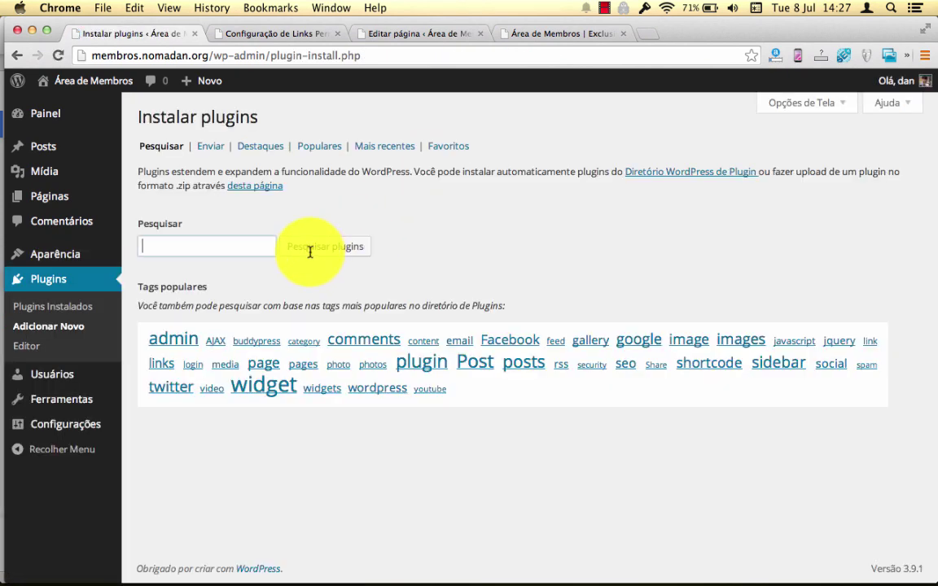
click(231, 246)
text(remove)
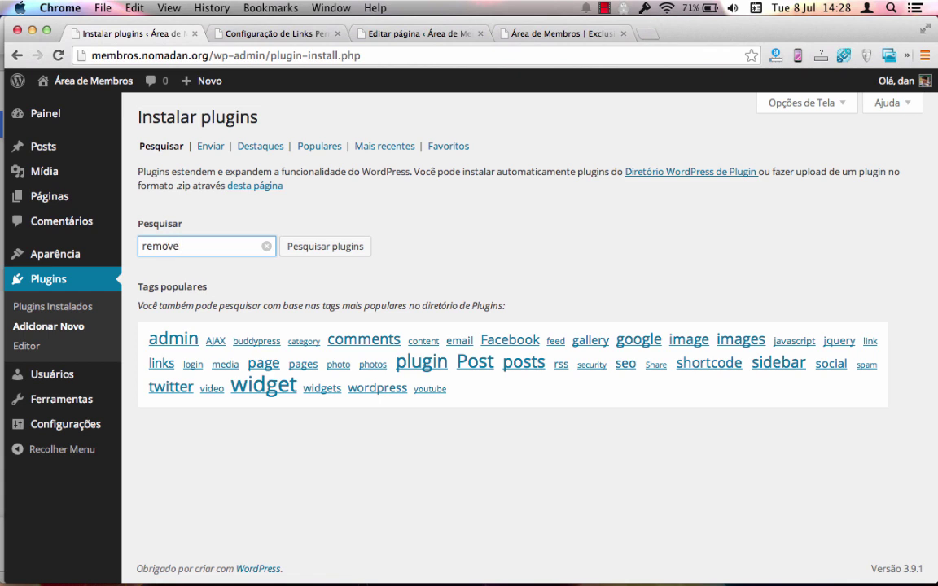
text( admin bar)
key(Return)
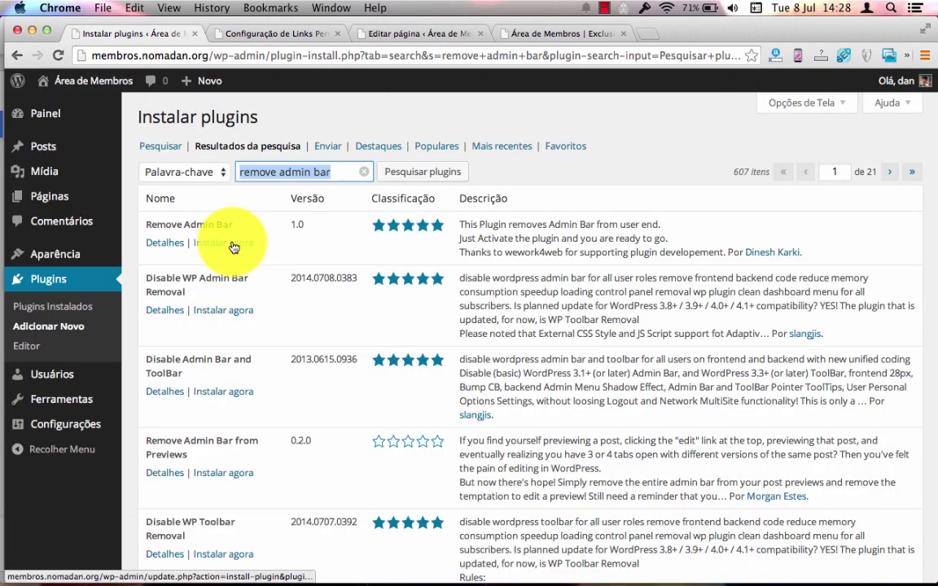
Look at the details of the Remove Admin Bar and Disable WP Admin Bar Removal plugins.
click(234, 247)
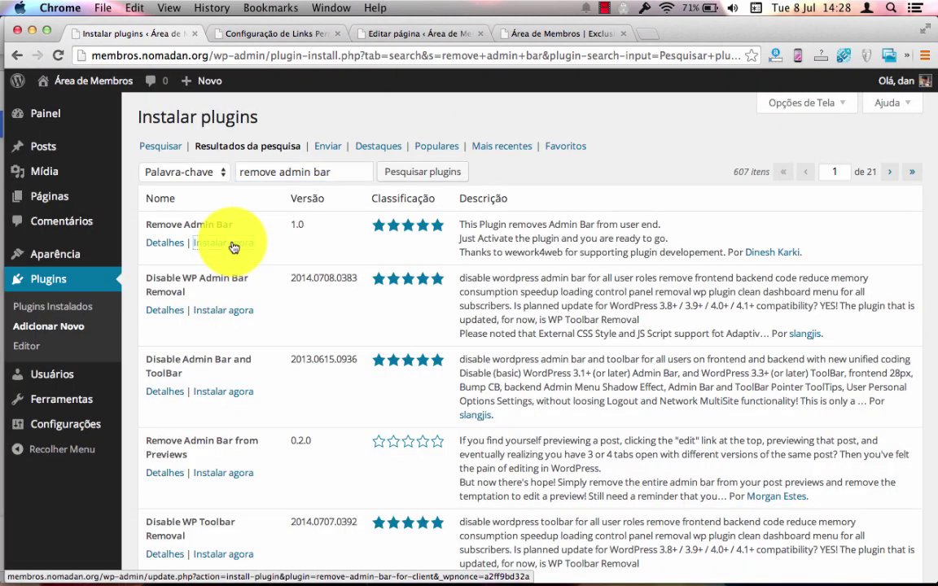
click(163, 243)
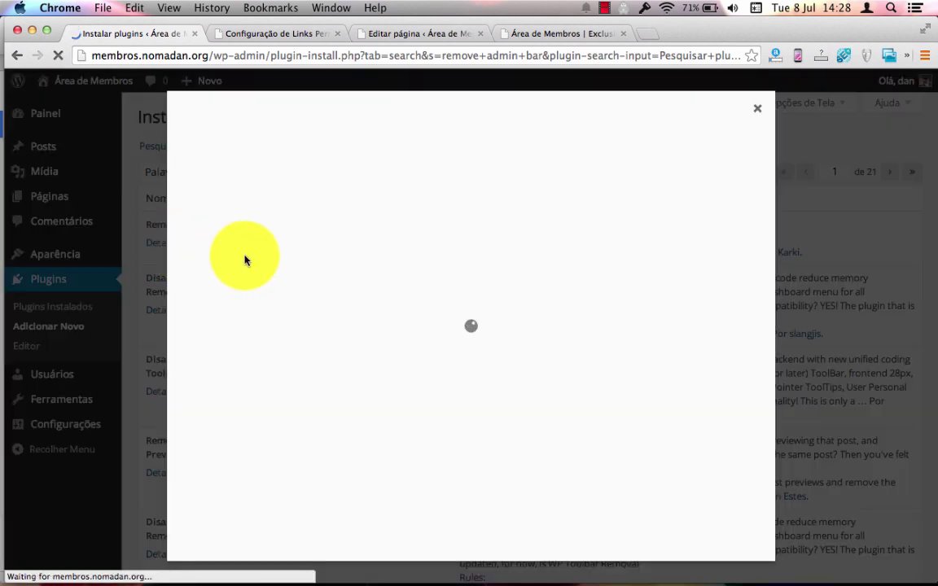
click(757, 110)
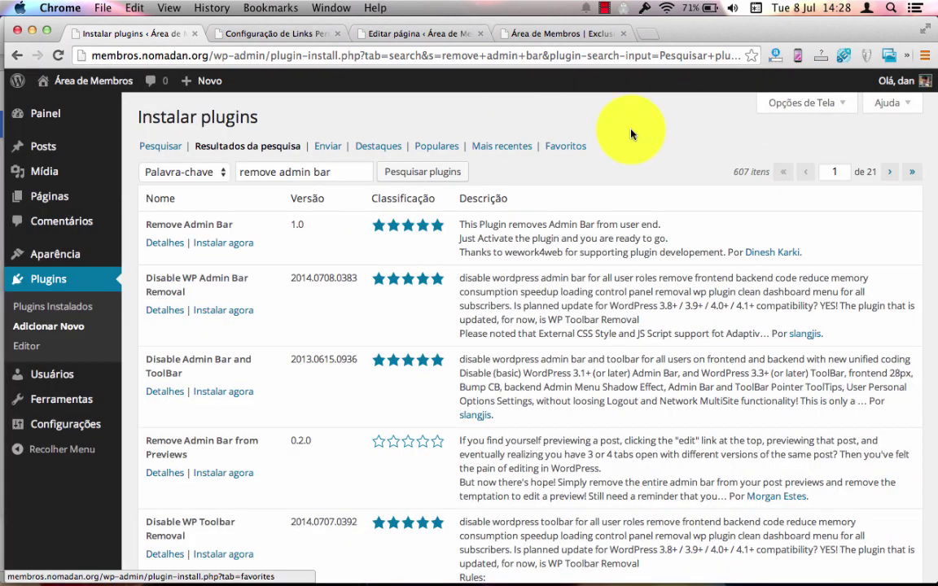
click(173, 310)
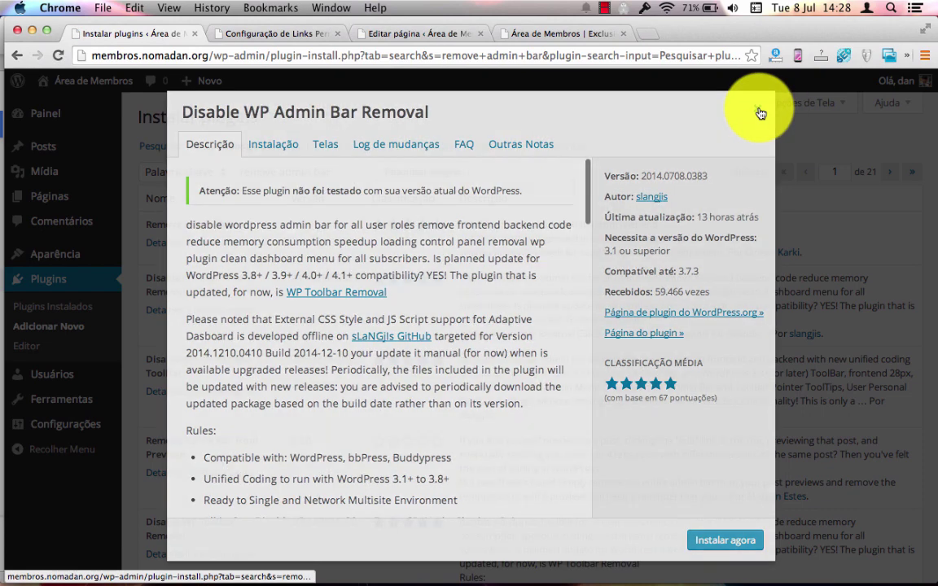
click(760, 113)
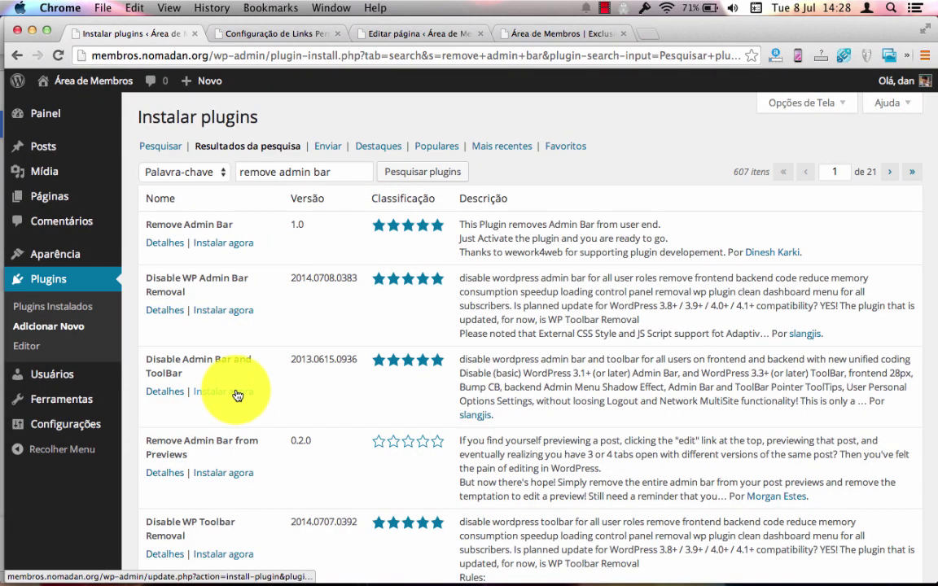
Install the Remove Admin Bar 1.0 plugin and activate it.
click(243, 249)
key(Return)
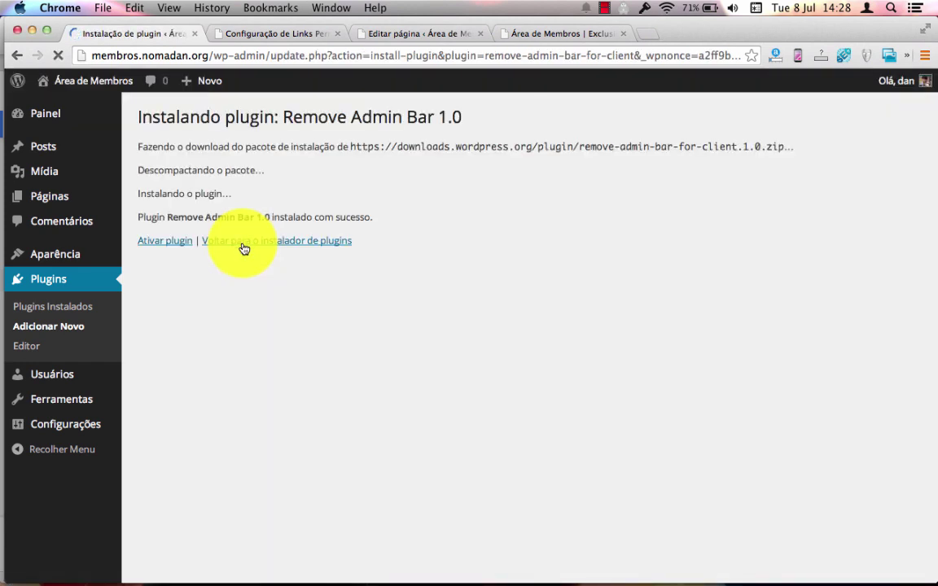
click(177, 248)
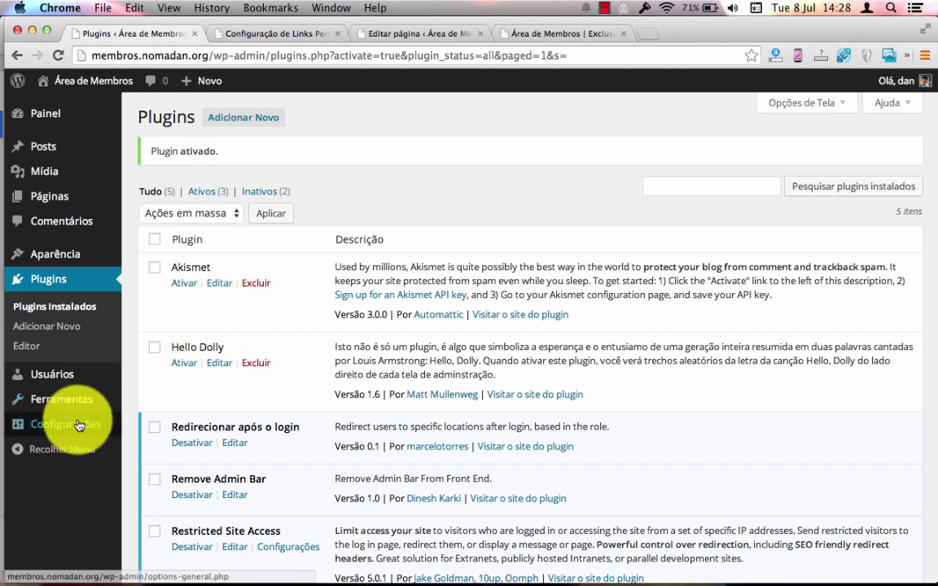
mouse_move(79, 425)
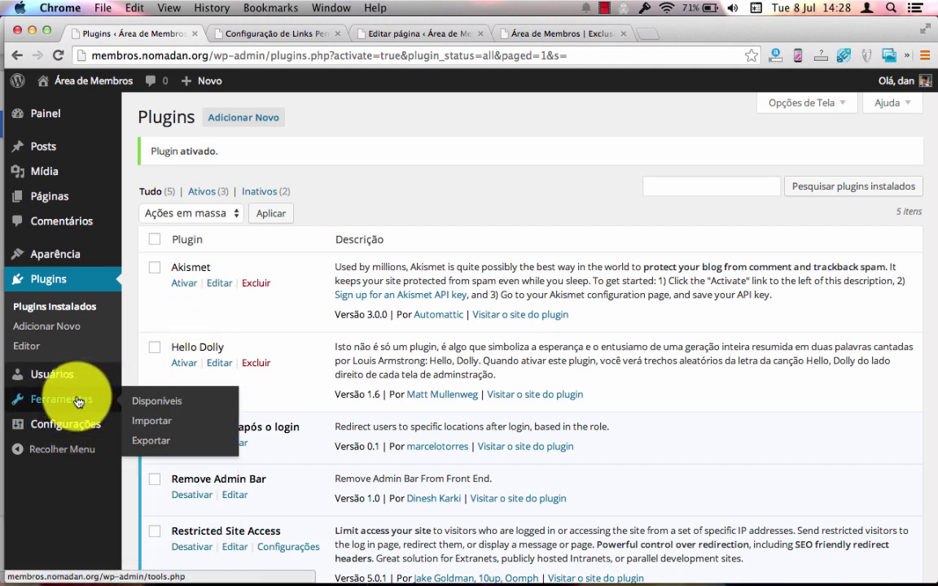
Look through the admin menu for Remove Admin Bar settings and read the plugin's description in the installed plugins list.
mouse_move(78, 383)
scroll(201, 324, down, 2)
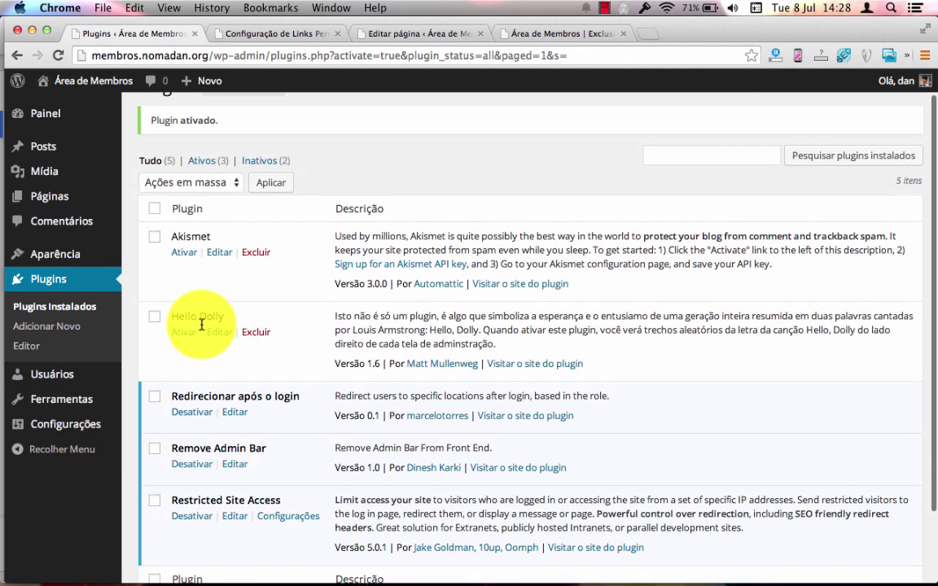
scroll(79, 325, up, 2)
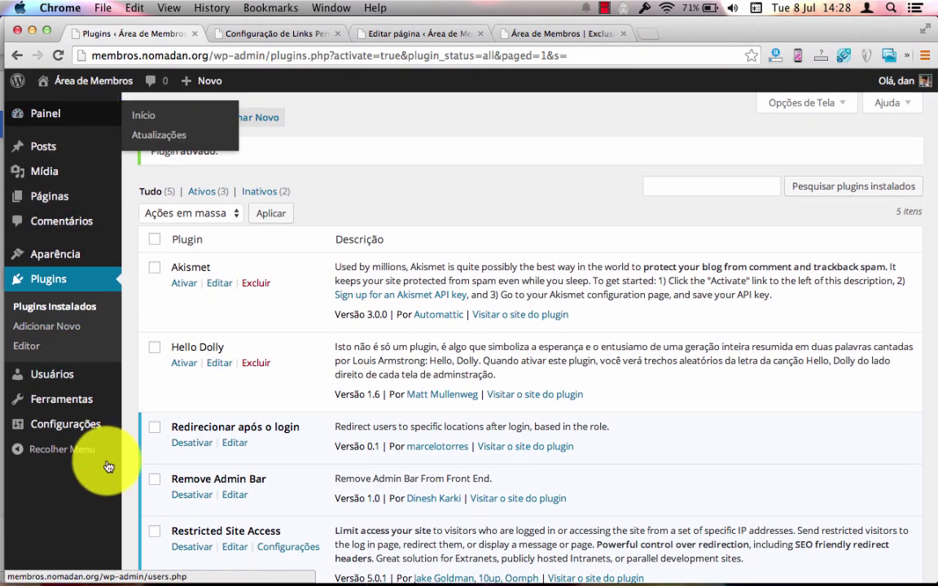
mouse_move(85, 402)
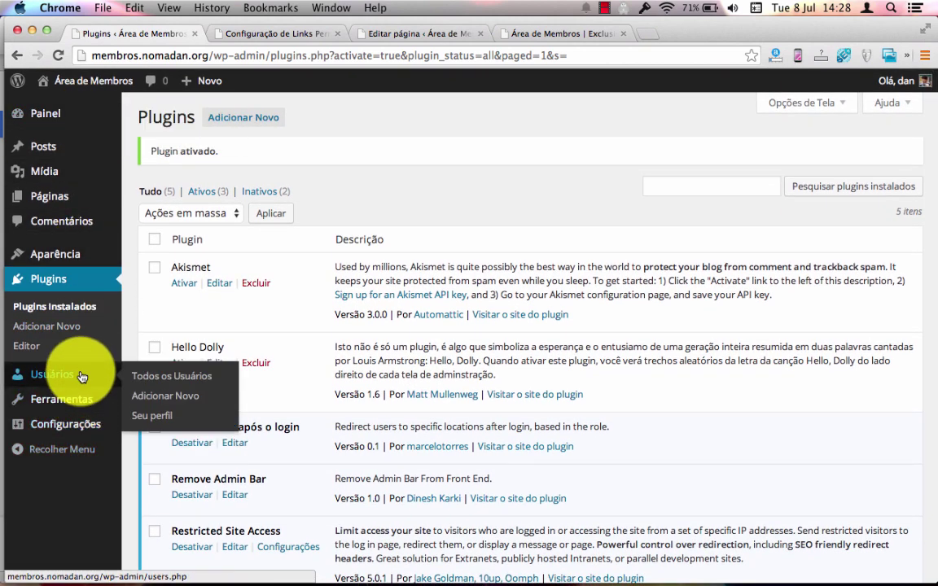
mouse_move(81, 257)
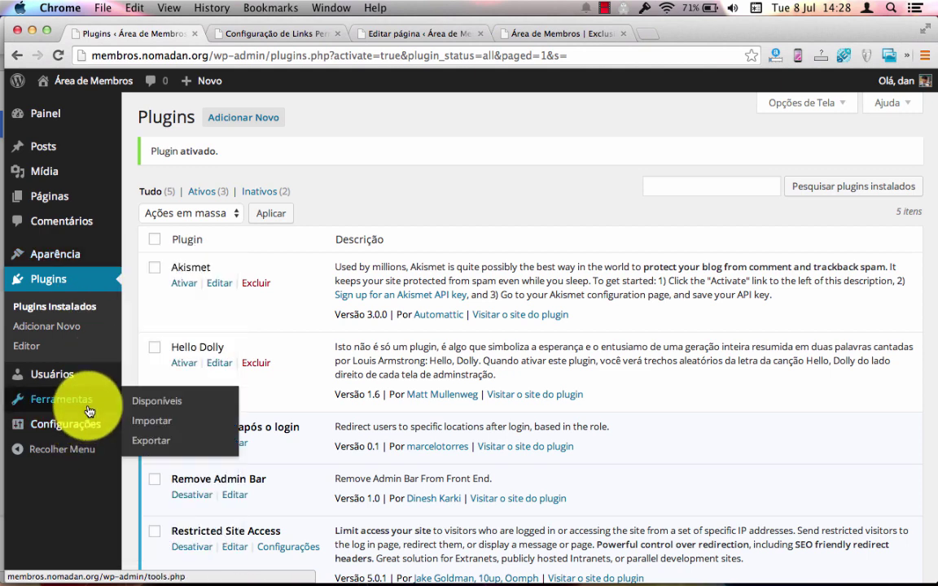
scroll(363, 385, down, 3)
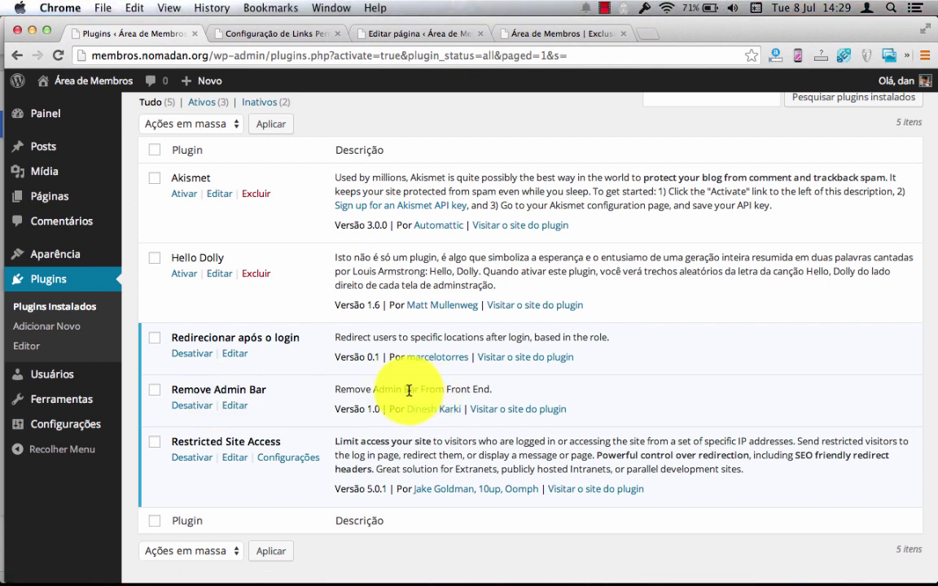
drag(407, 390, 442, 389)
triple_click(442, 389)
Open a new incognito window and load membros.nomadan.org.
key(super+Tab)
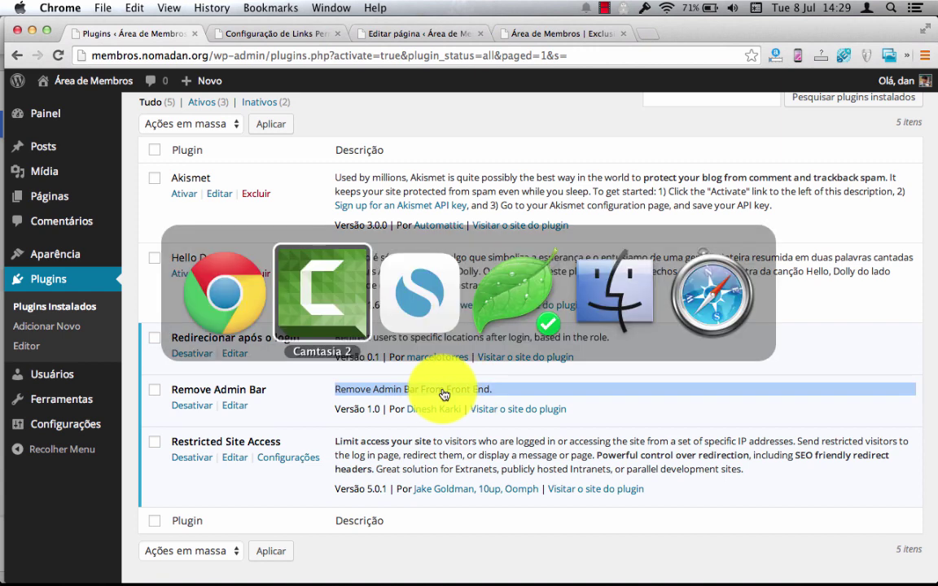
key(super+Tab)
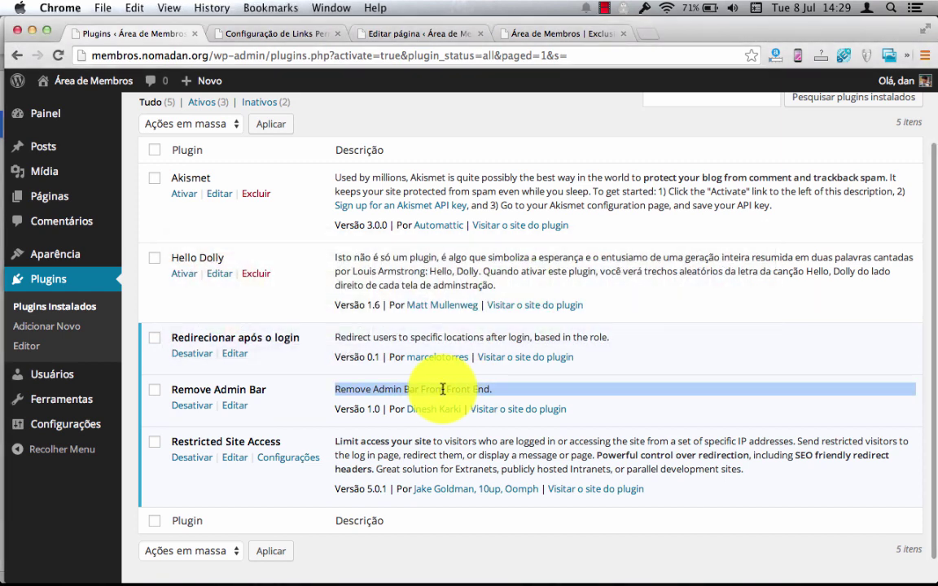
key(super+shift+n)
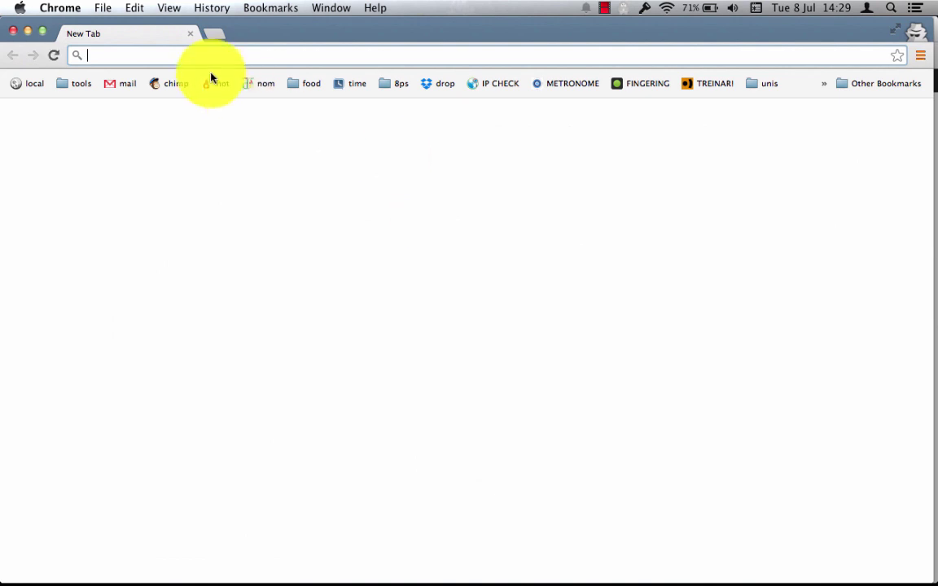
text(nomadan.org)
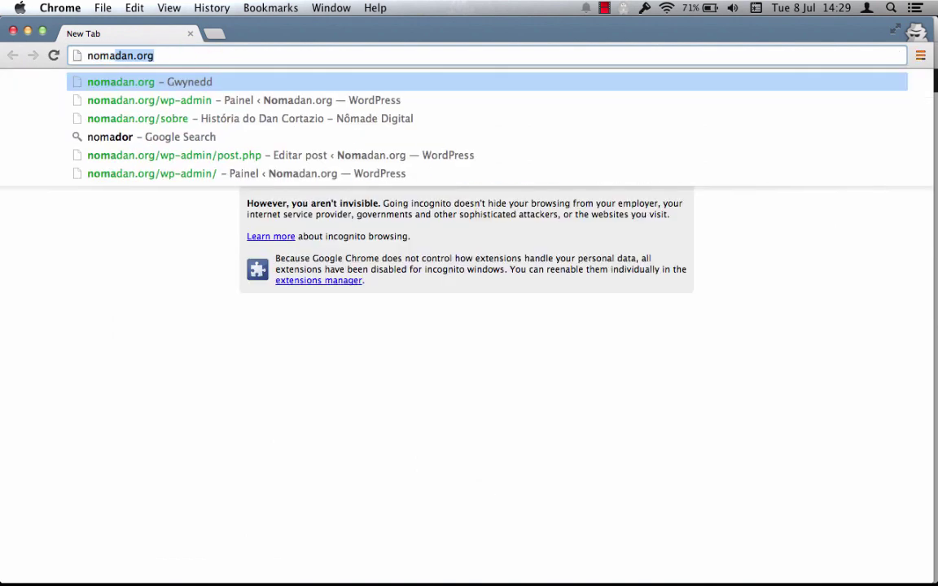
key(super+a)
text(membr)
key(Return)
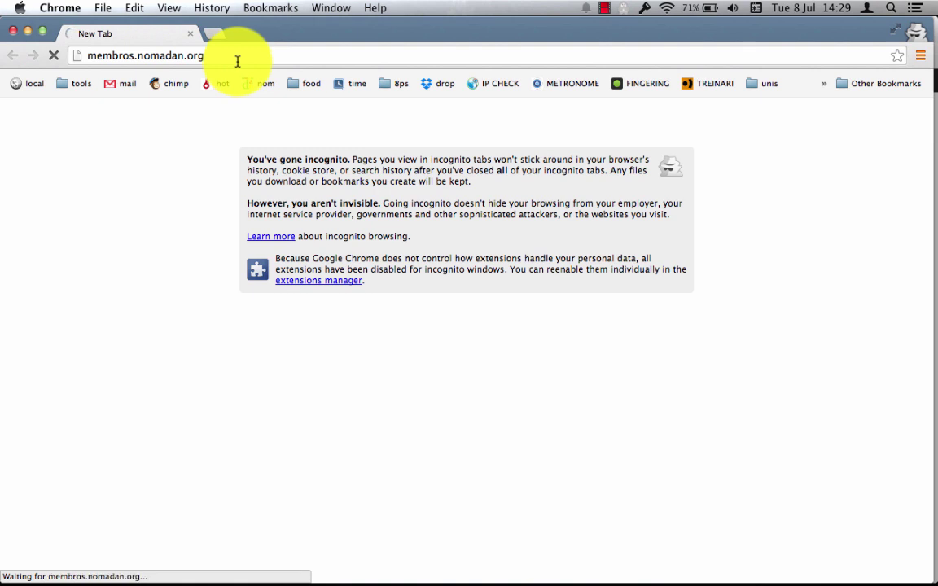
Log in to the members area with the test account's username and password to check the page without the admin bar.
text(us)
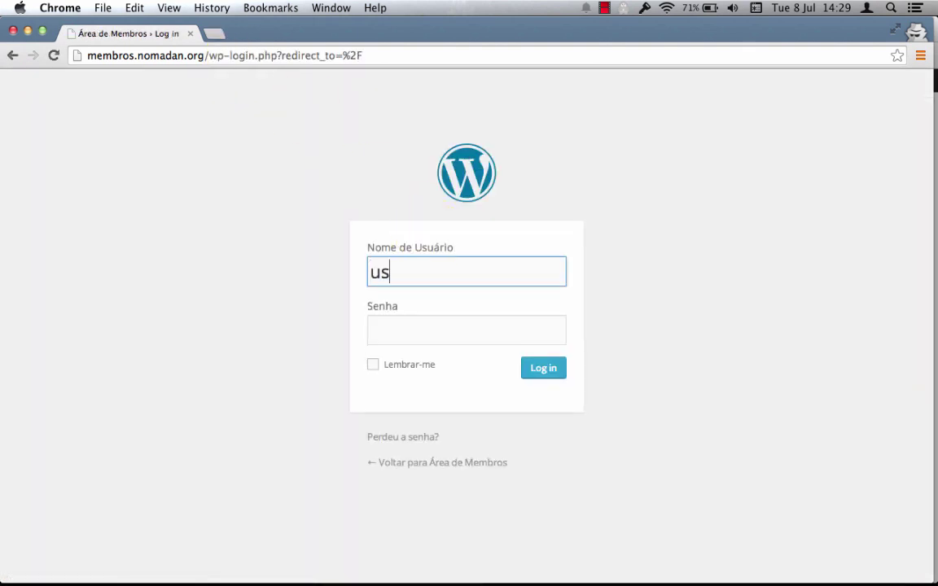
text(uario)
key(Tab)
text(•••)
key(Return)
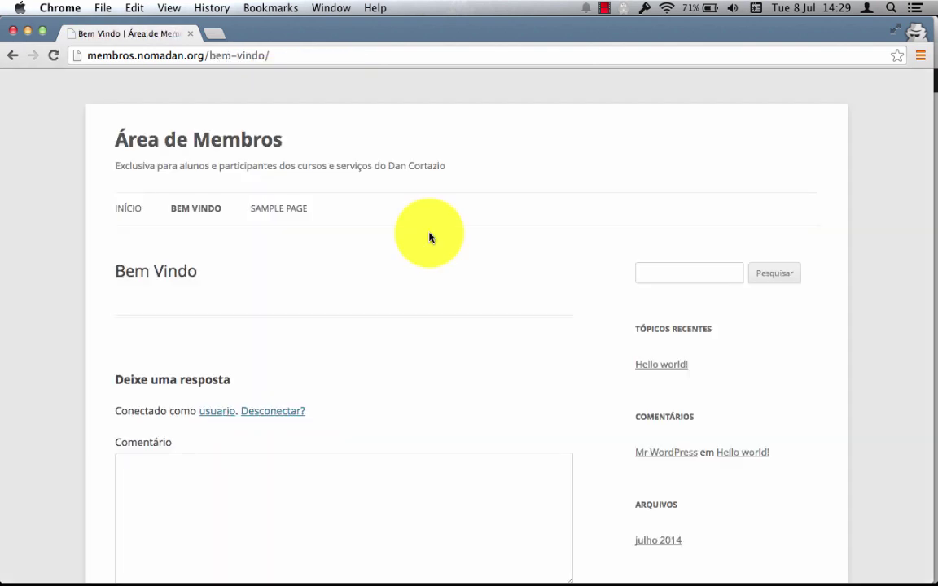
Close the incognito window to return to the installed plugins list and clear the text selection there.
key(super+Tab)
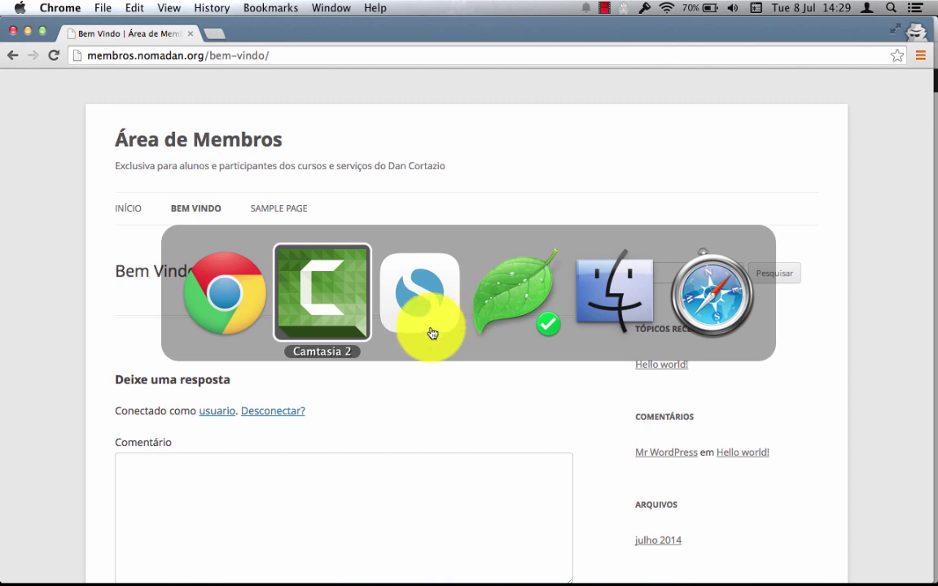
click(224, 305)
key(super+Tab)
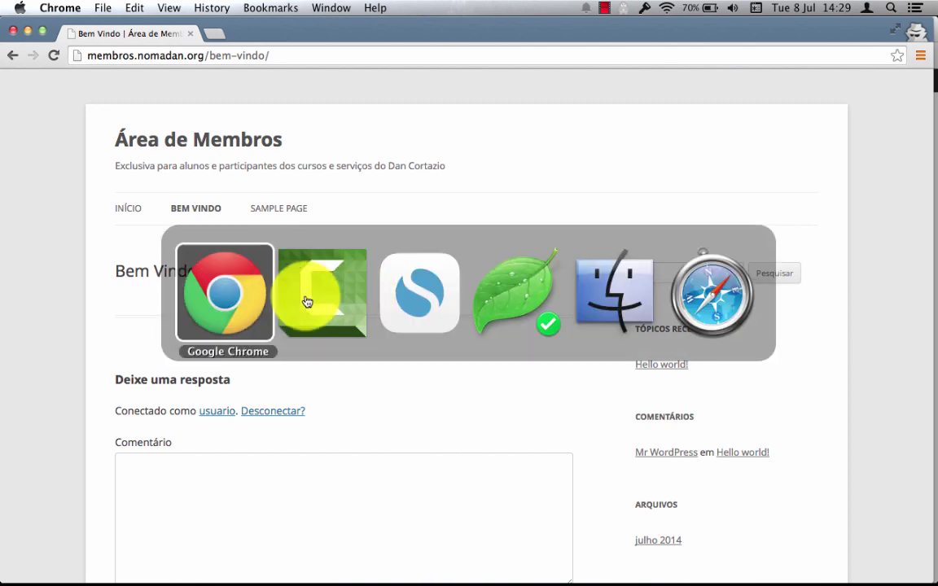
click(229, 306)
mouse_move(323, 566)
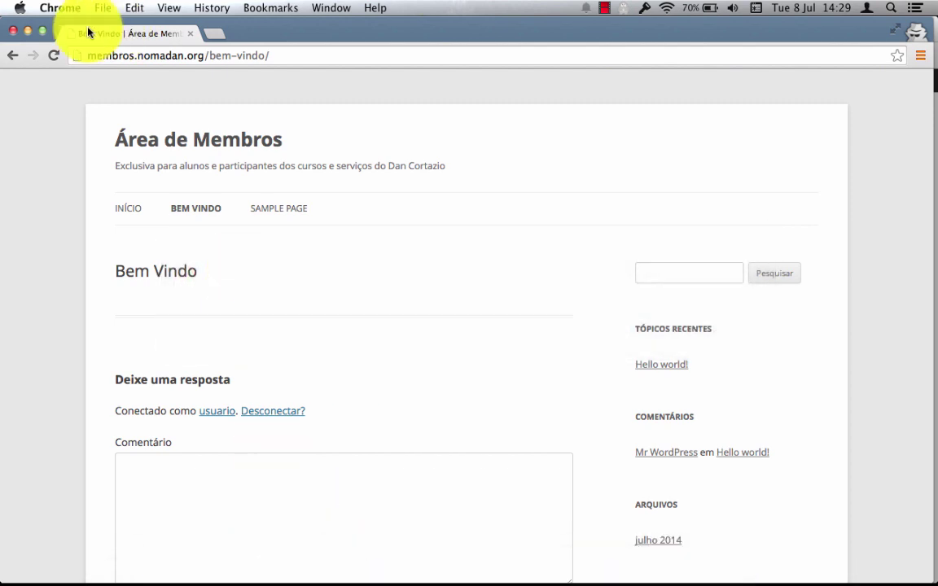
click(12, 30)
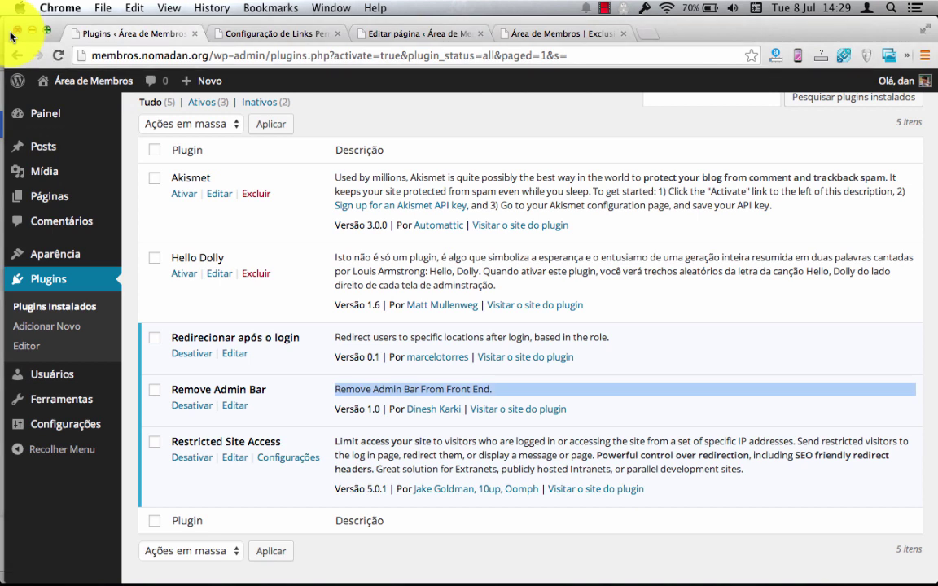
click(427, 176)
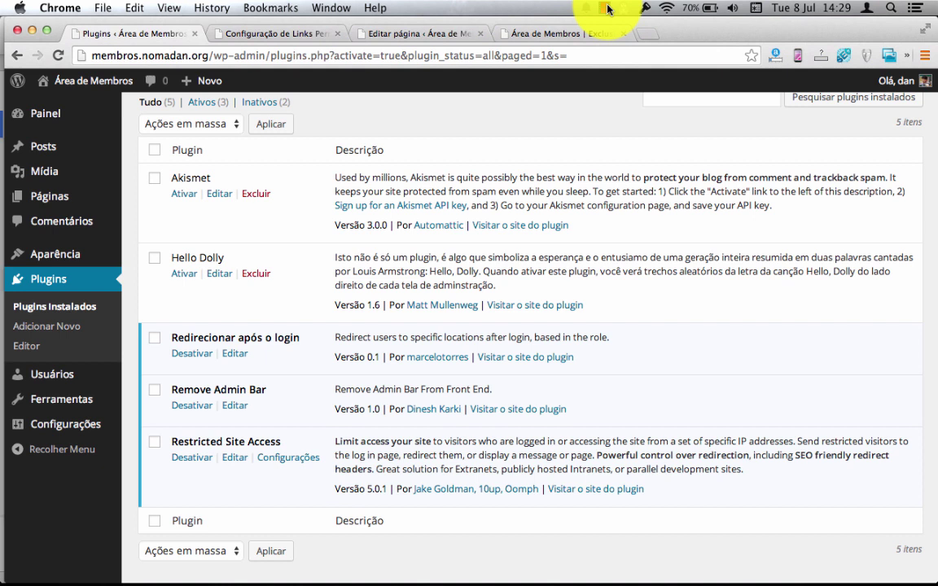
click(607, 8)
click(607, 8)
click(607, 8)
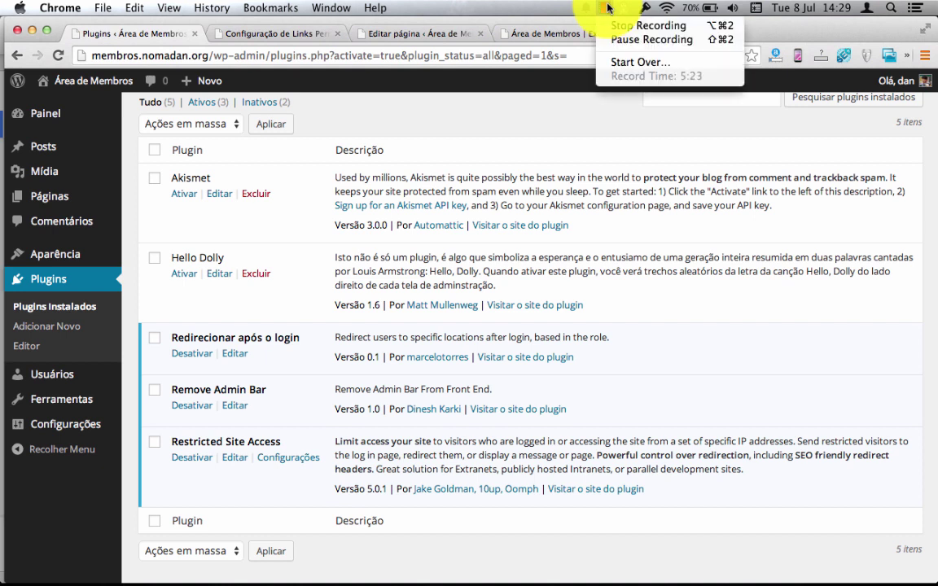